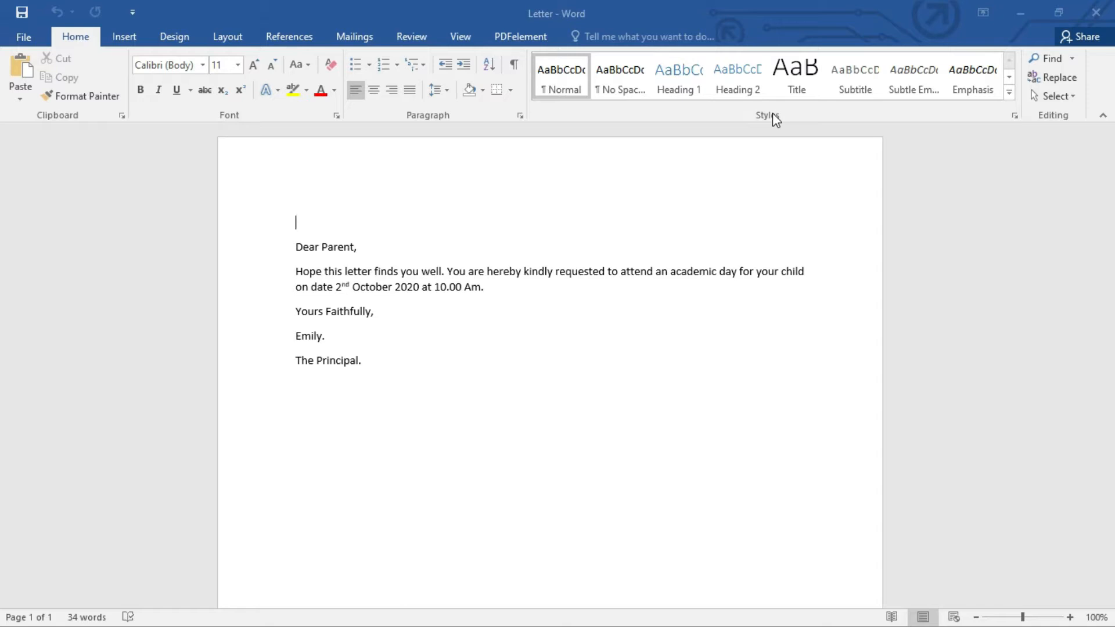
Step: Start the Step-by-Step Mail Merge Wizard with Letters as the document type and the current document as the starting document
left_click(487, 294)
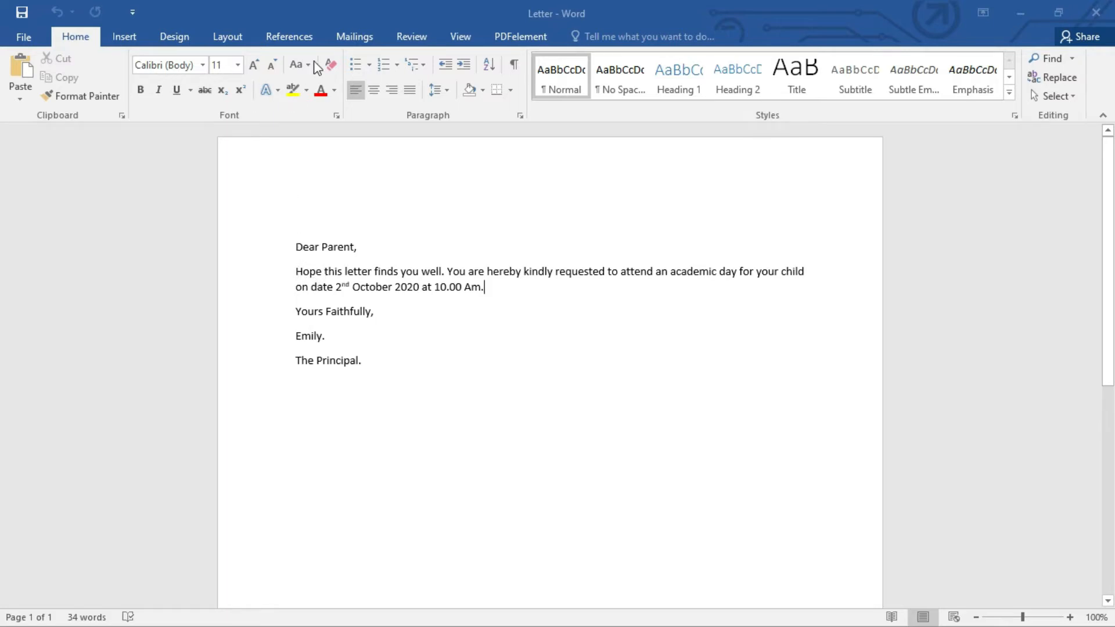
left_click(354, 36)
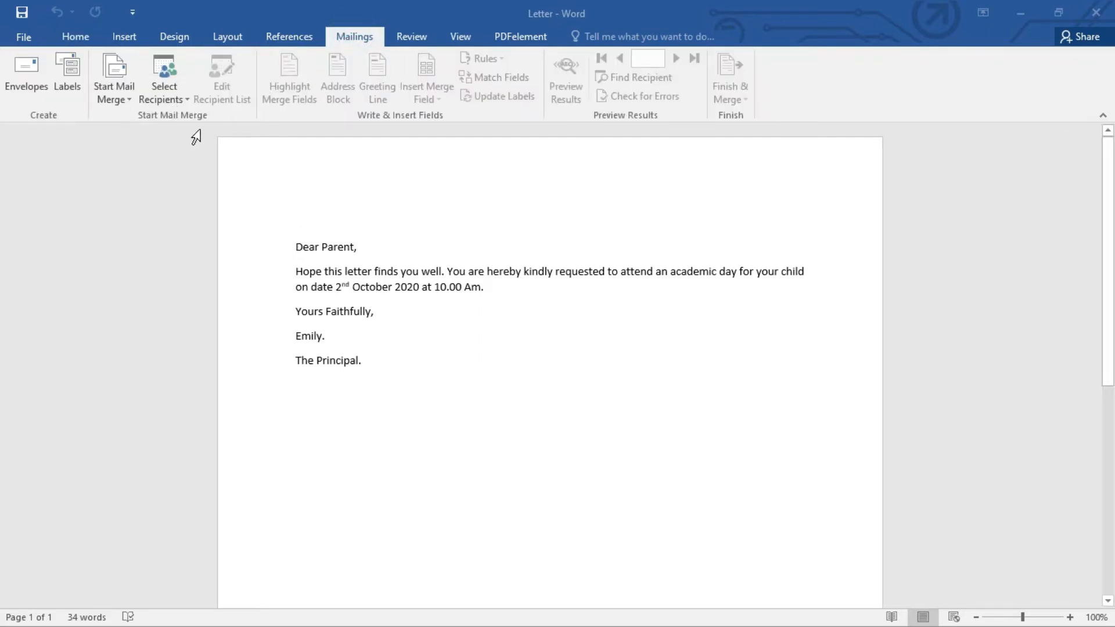
left_click(131, 99)
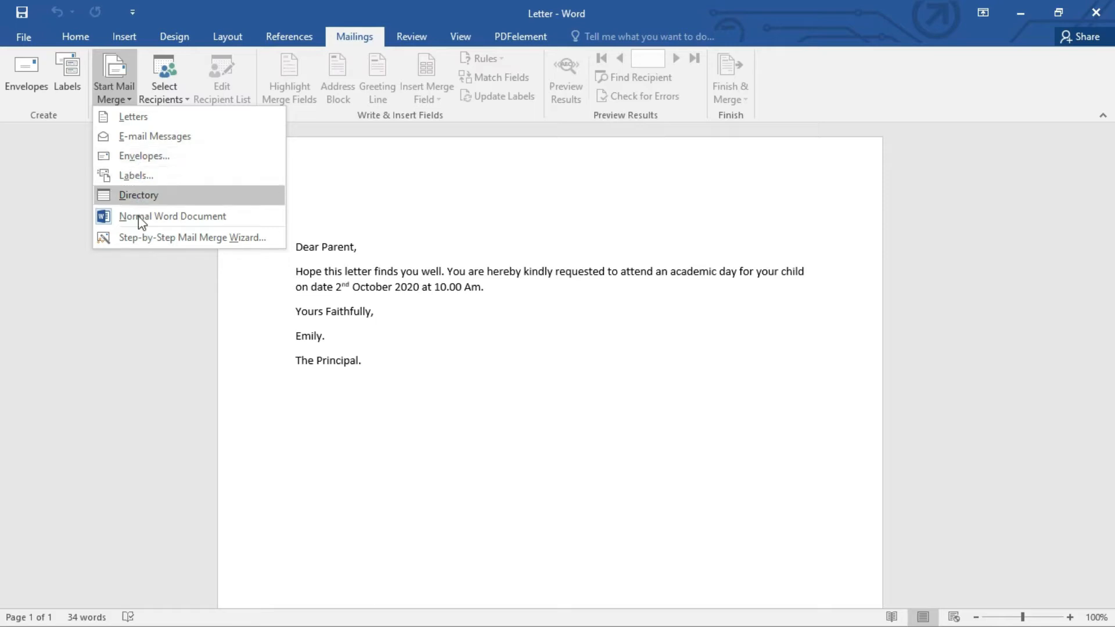
left_click(138, 239)
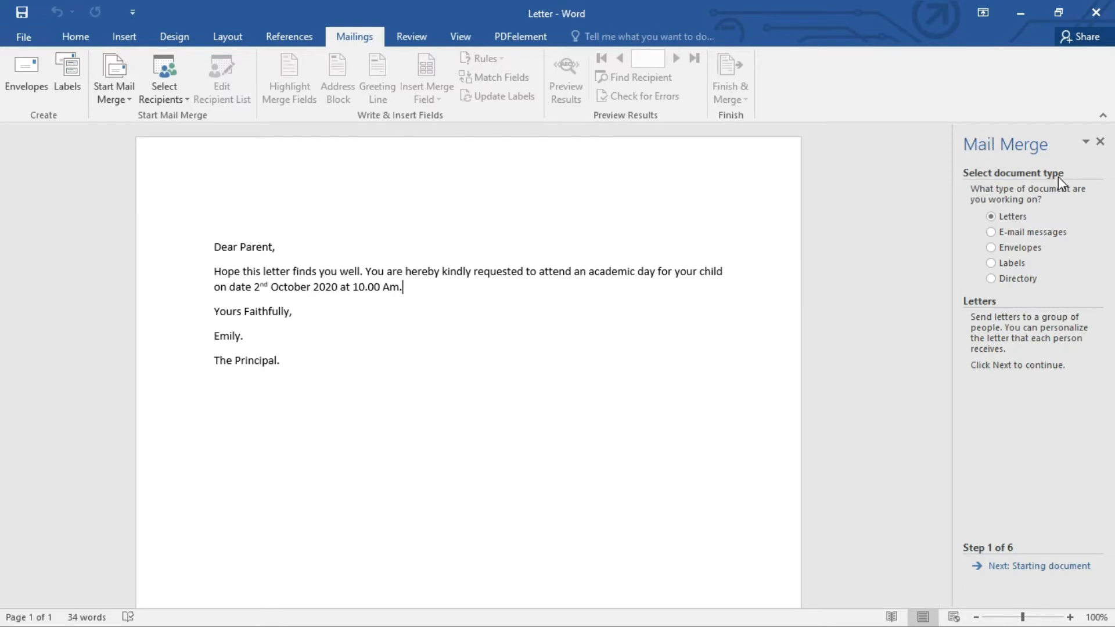
left_click(1012, 219)
left_click(1004, 573)
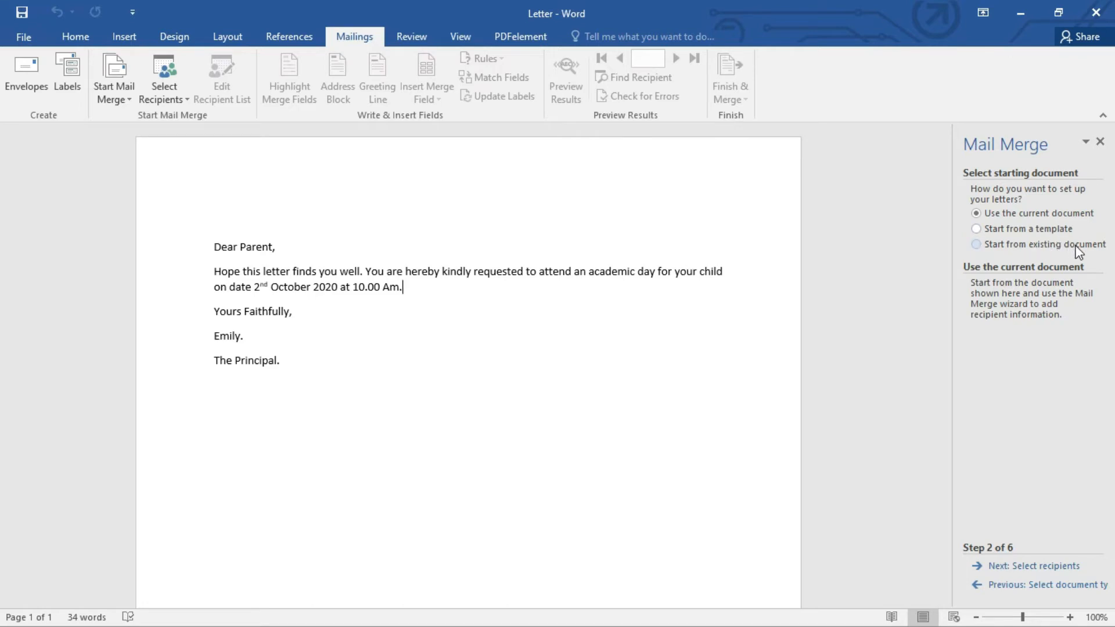
left_click(976, 213)
left_click(1021, 567)
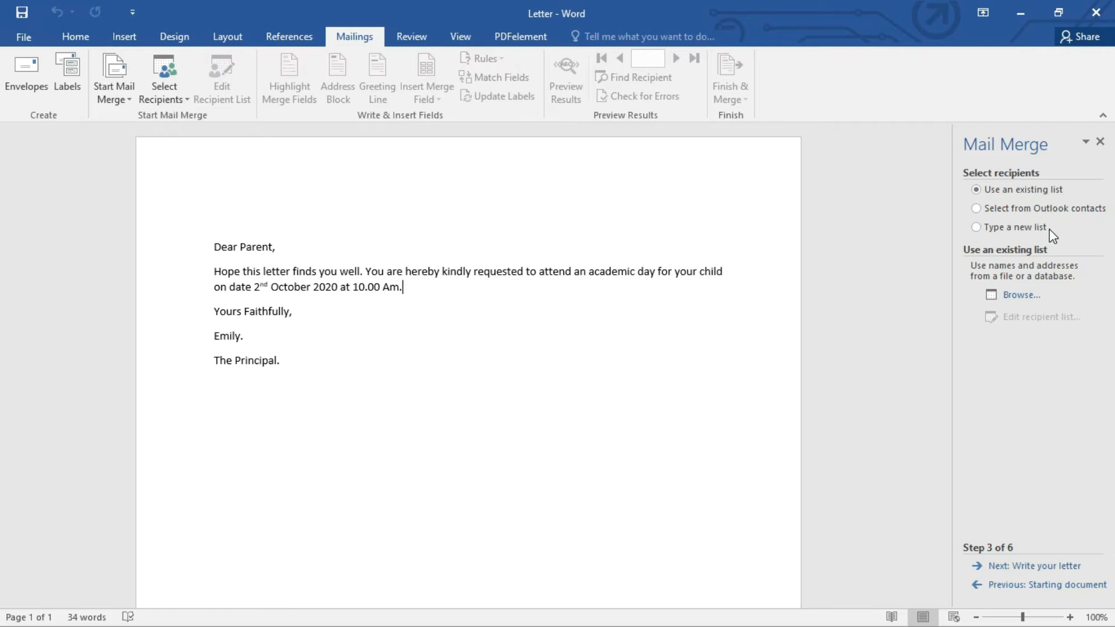
Step: Choose an existing recipient list, using the Contacts$ table of the Contacts Excel file in the Documents folder
left_click(988, 190)
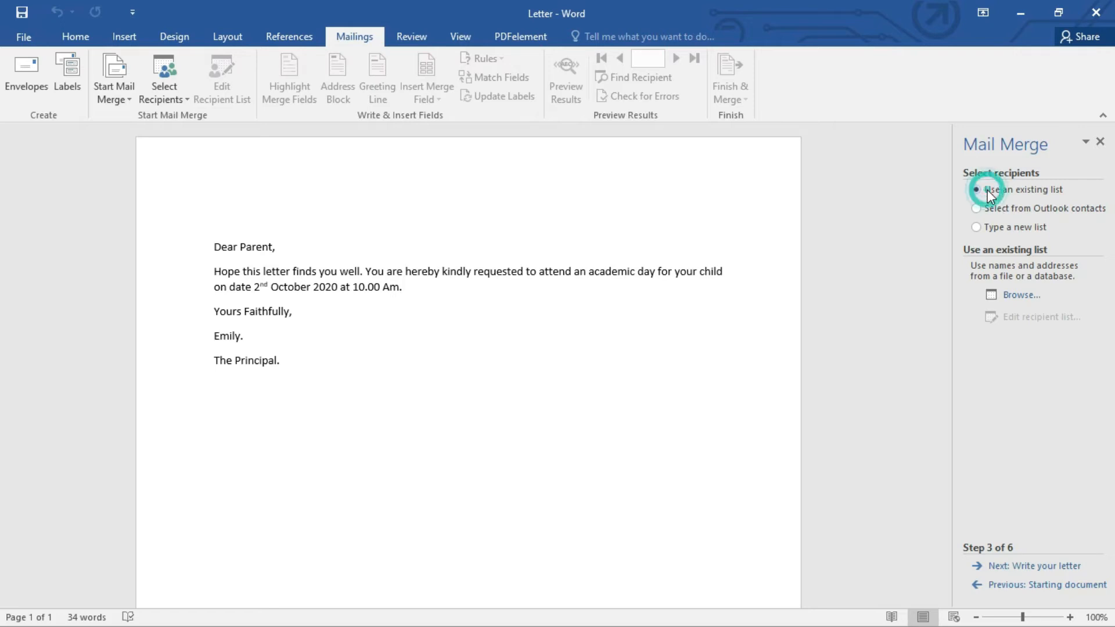
left_click(1015, 296)
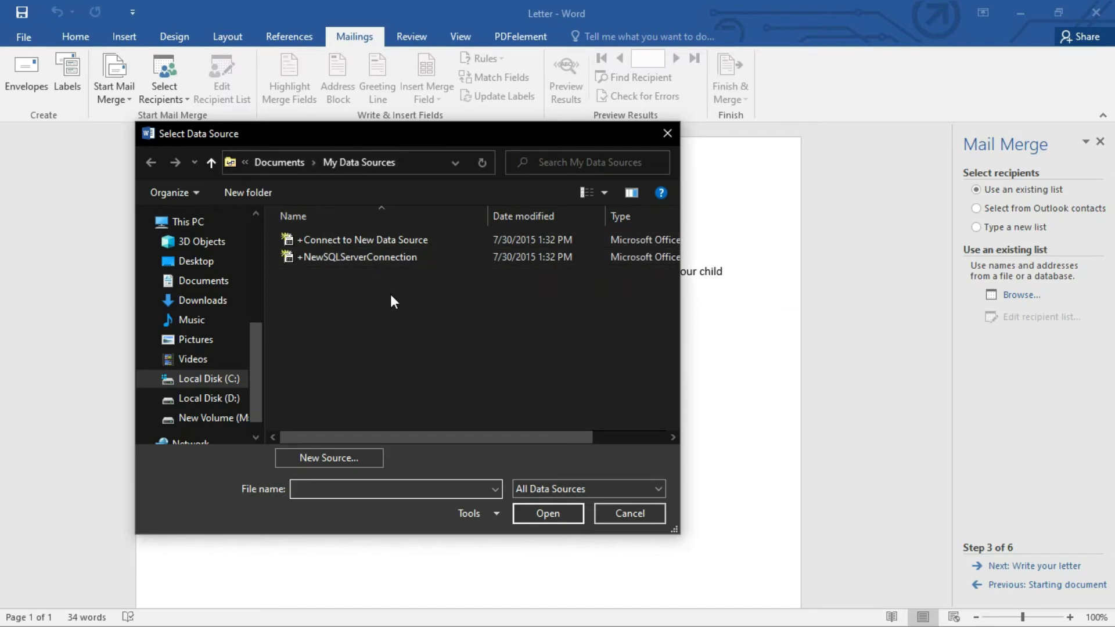
left_click(230, 283)
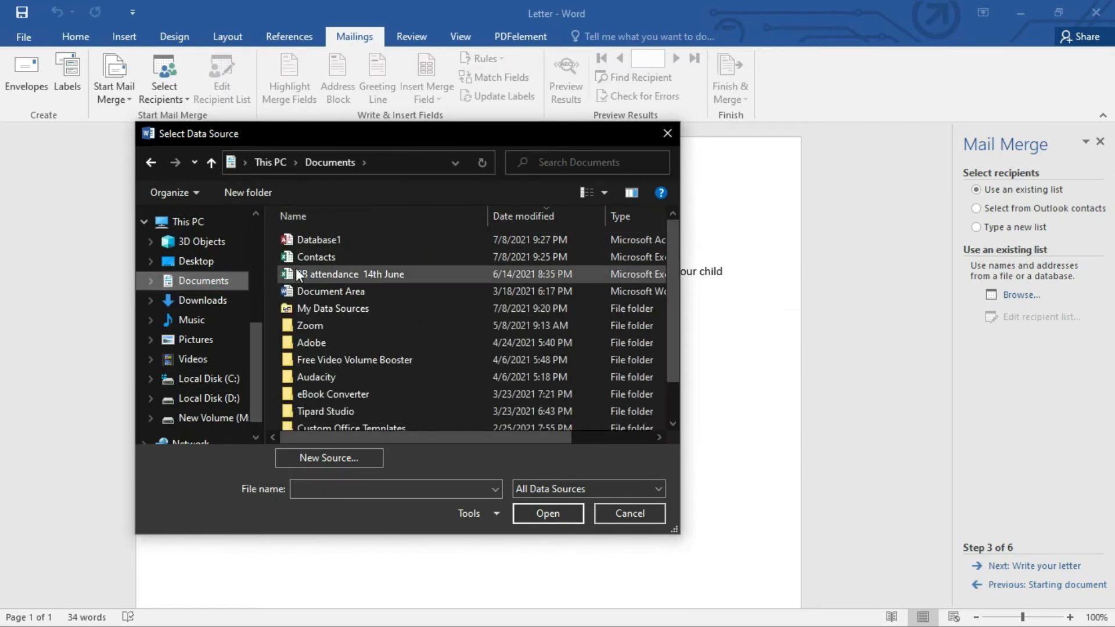
double_click(319, 257)
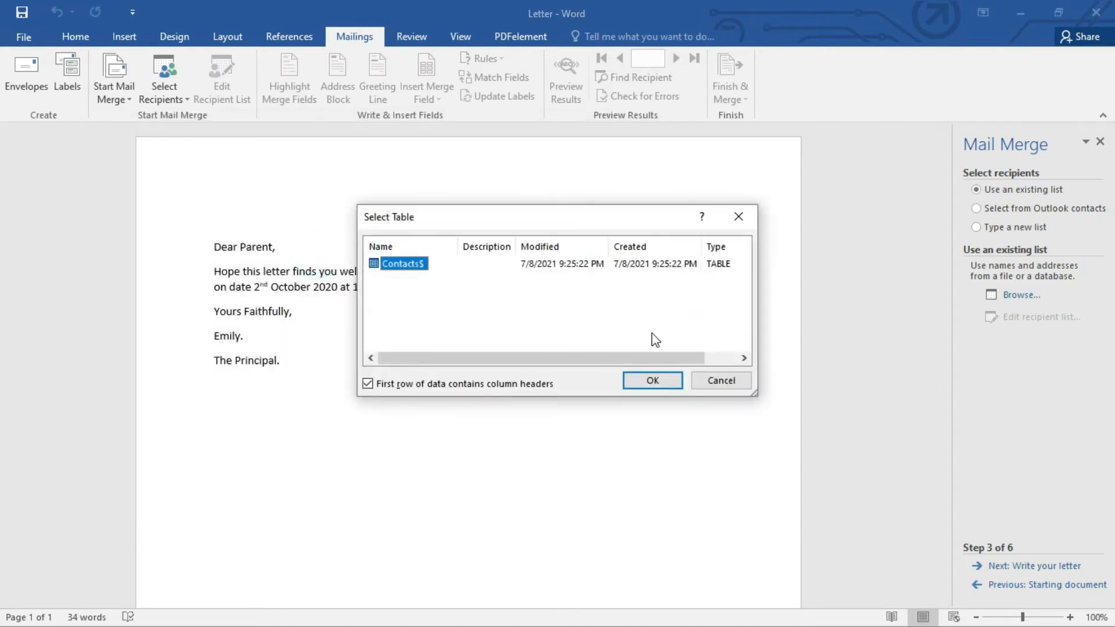
left_click(644, 381)
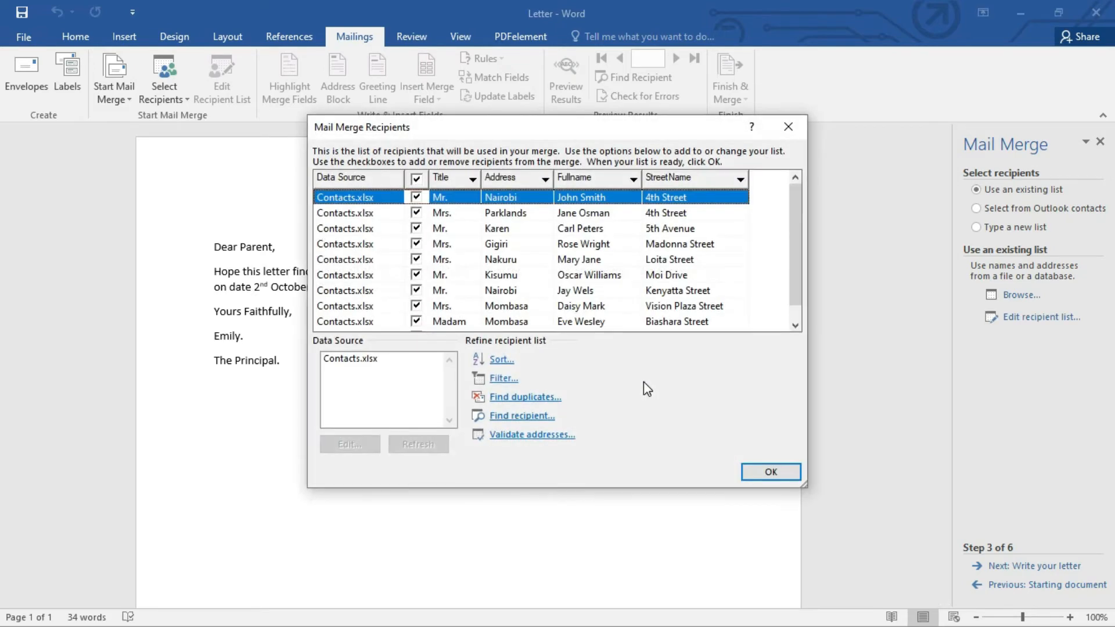
Step: Review the mail merge recipients, accept the list with every entry included, and proceed to the letter-writing stage
scroll(636, 282, "down", 1)
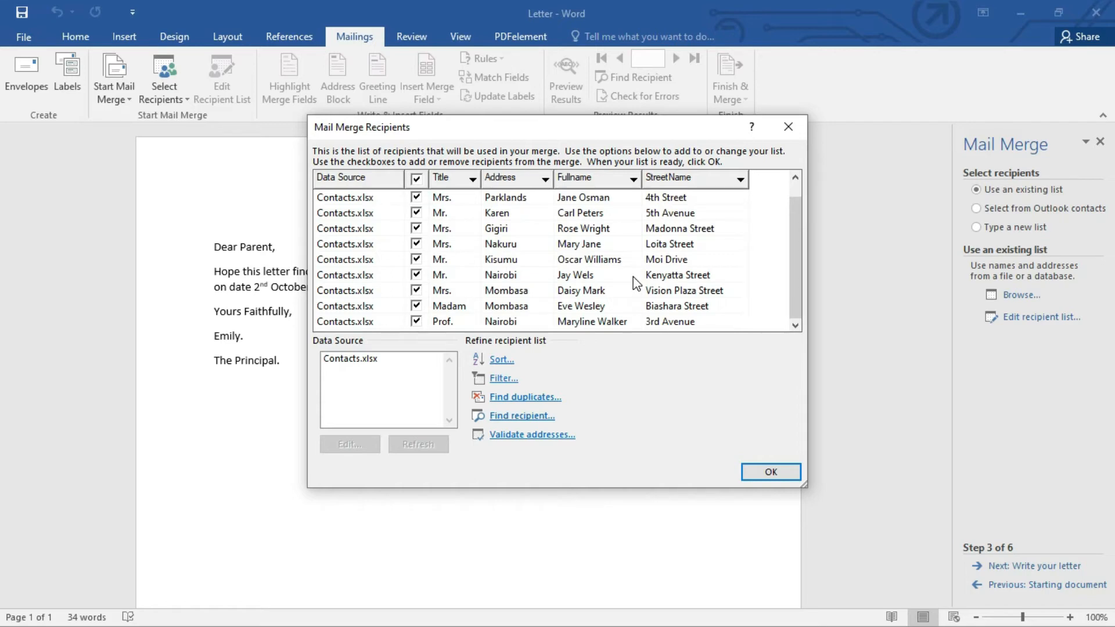
scroll(634, 277, "up", 1)
scroll(633, 277, "down", 1)
scroll(643, 285, "up", 1)
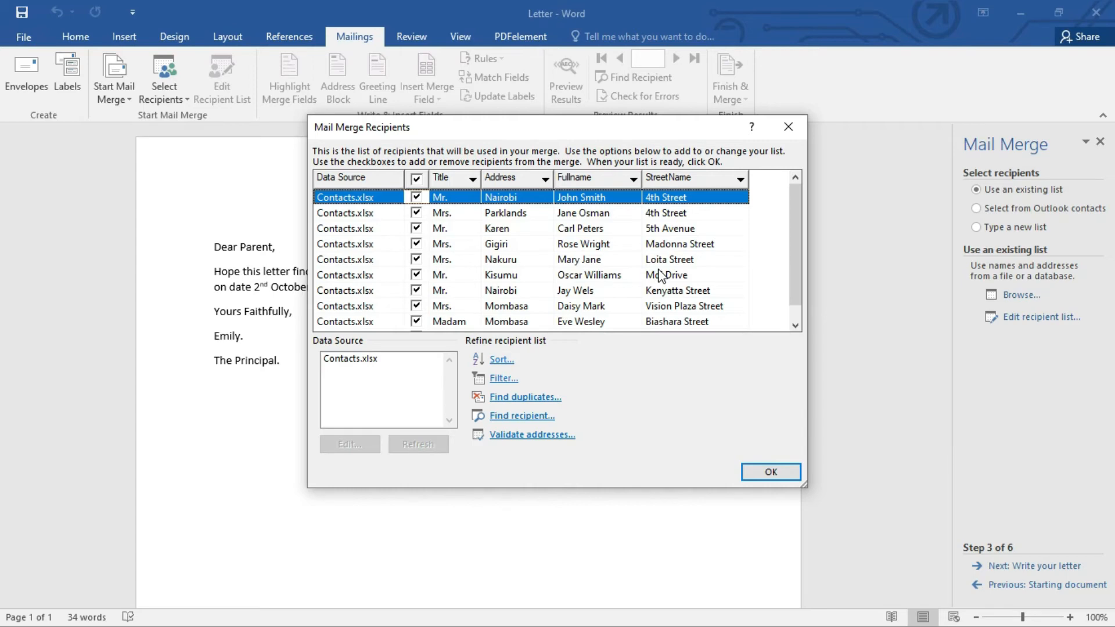
scroll(662, 276, "down", 1)
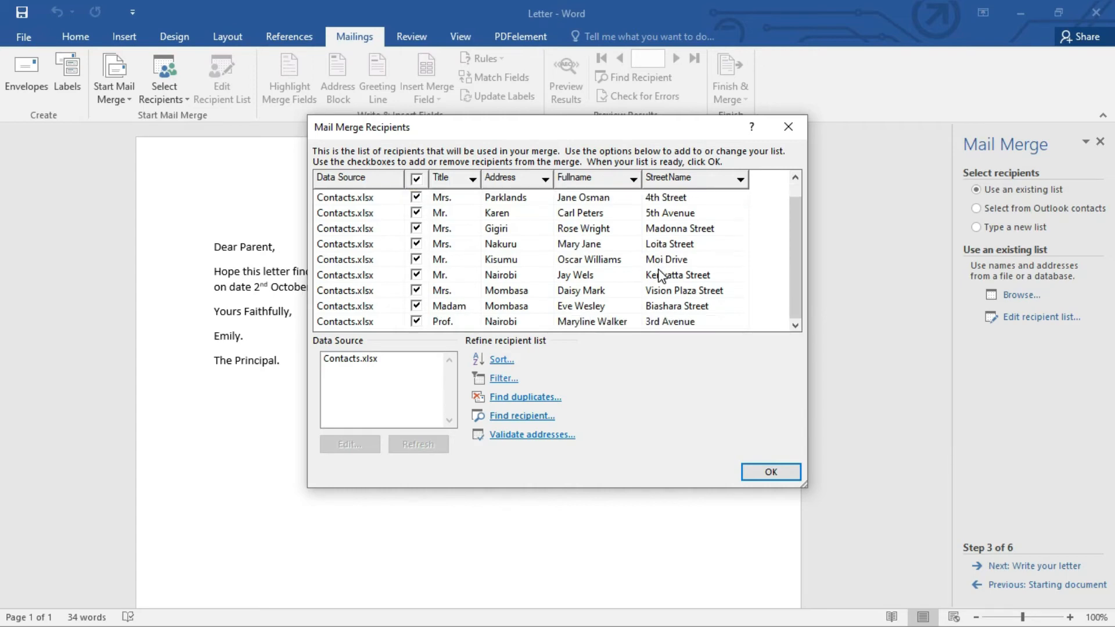
left_click(752, 473)
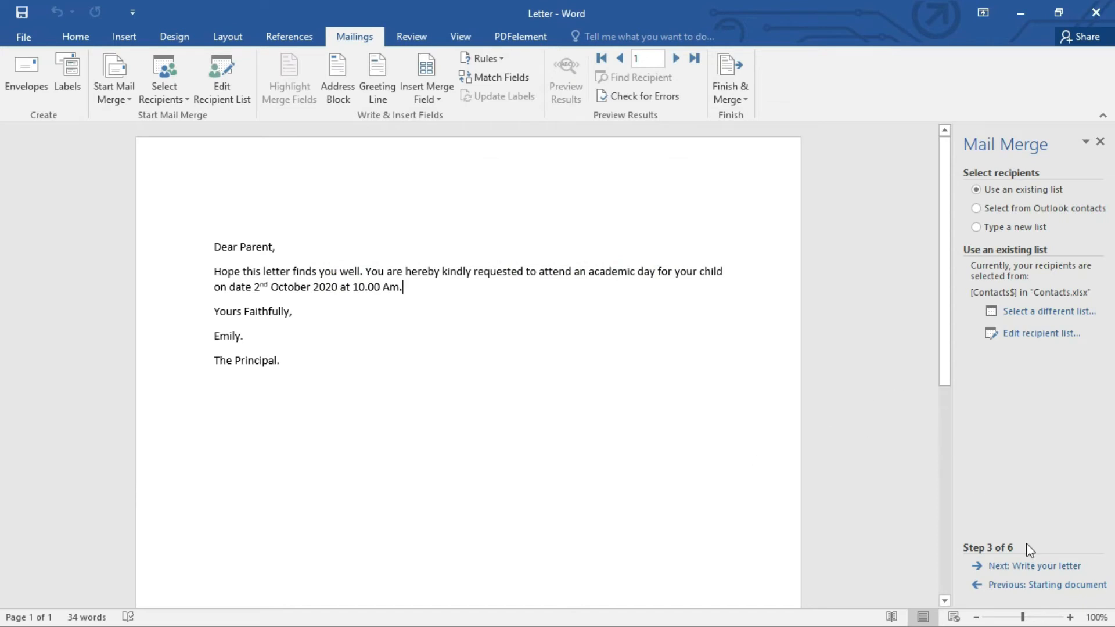
left_click(1039, 567)
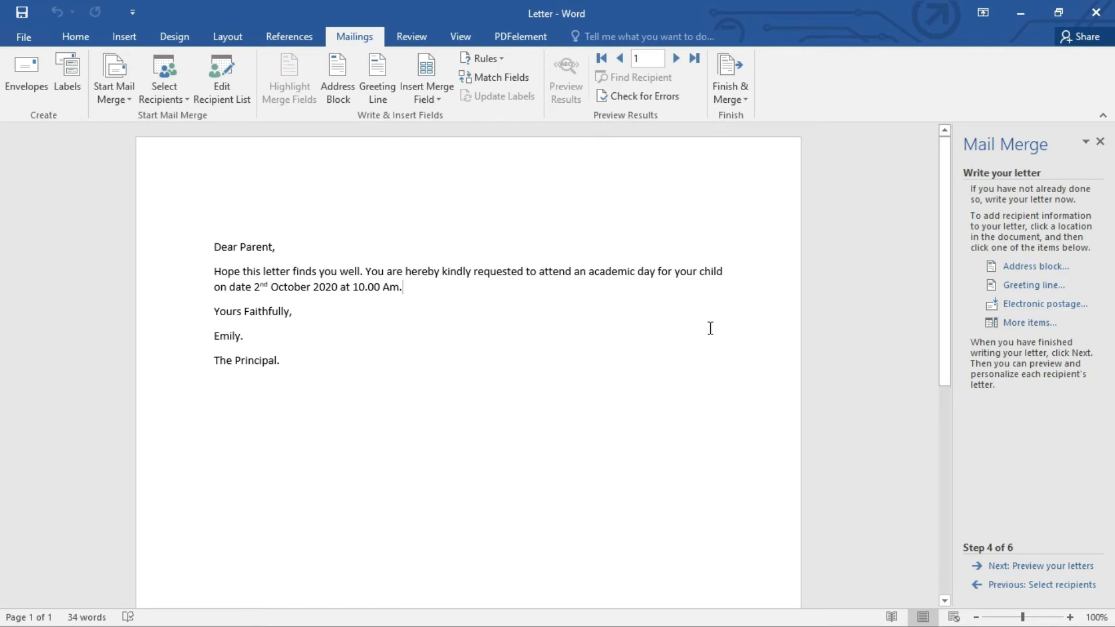
Step: Add an empty line above the "Dear Parent," salutation and place the cursor in it
left_click(215, 247)
key("Return")
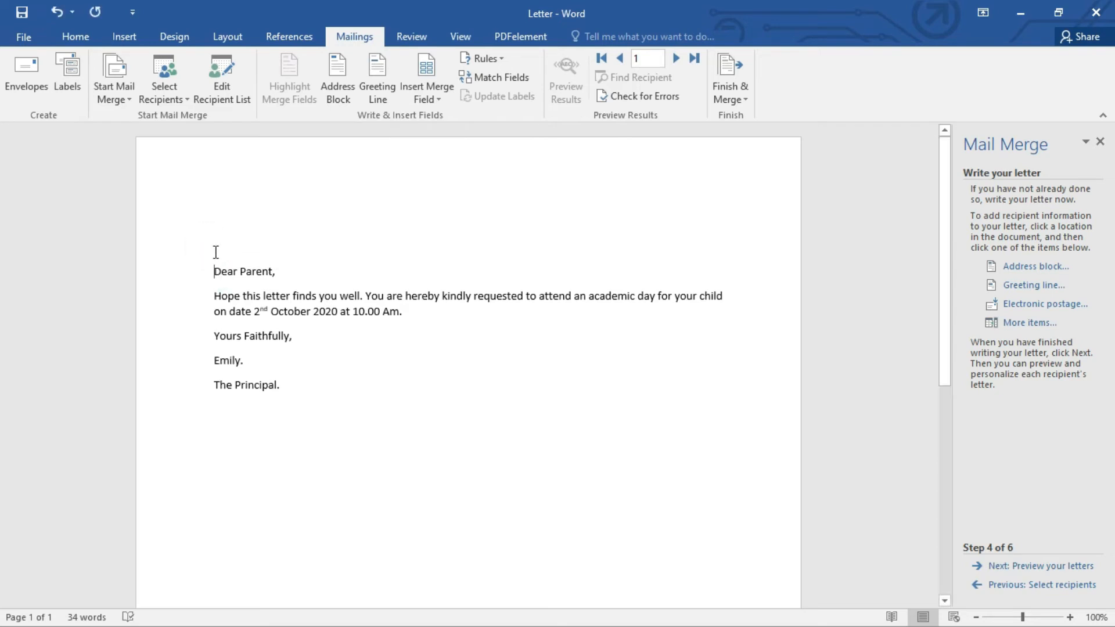
left_click(215, 247)
Step: Insert the Title, Fullname, Address and StreetName merge fields on the empty line above the salutation
left_click(1013, 323)
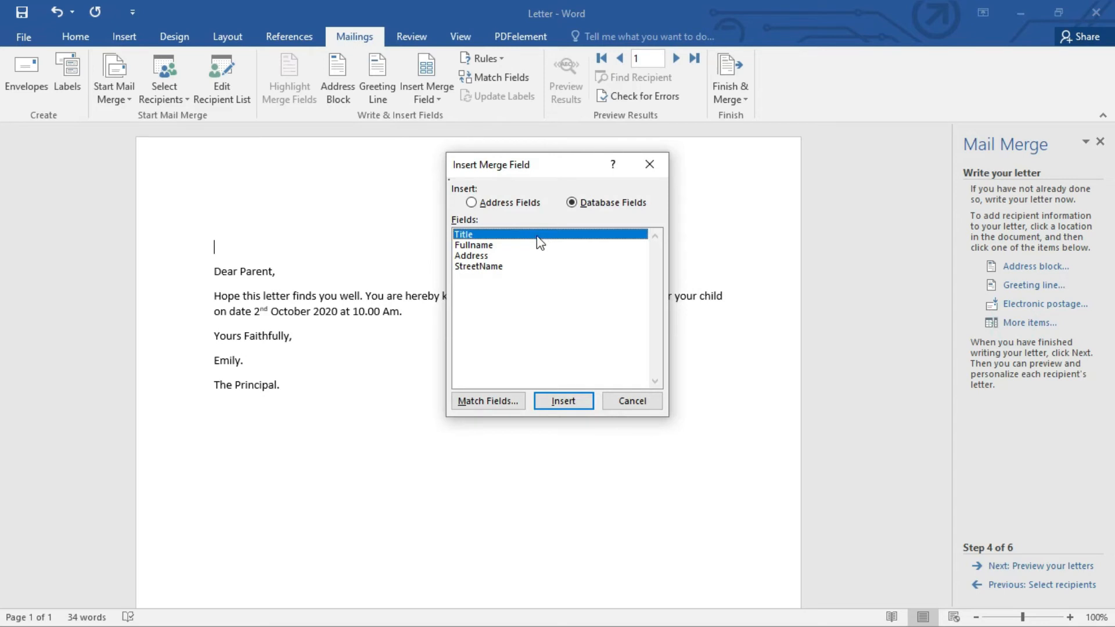
left_click(564, 405)
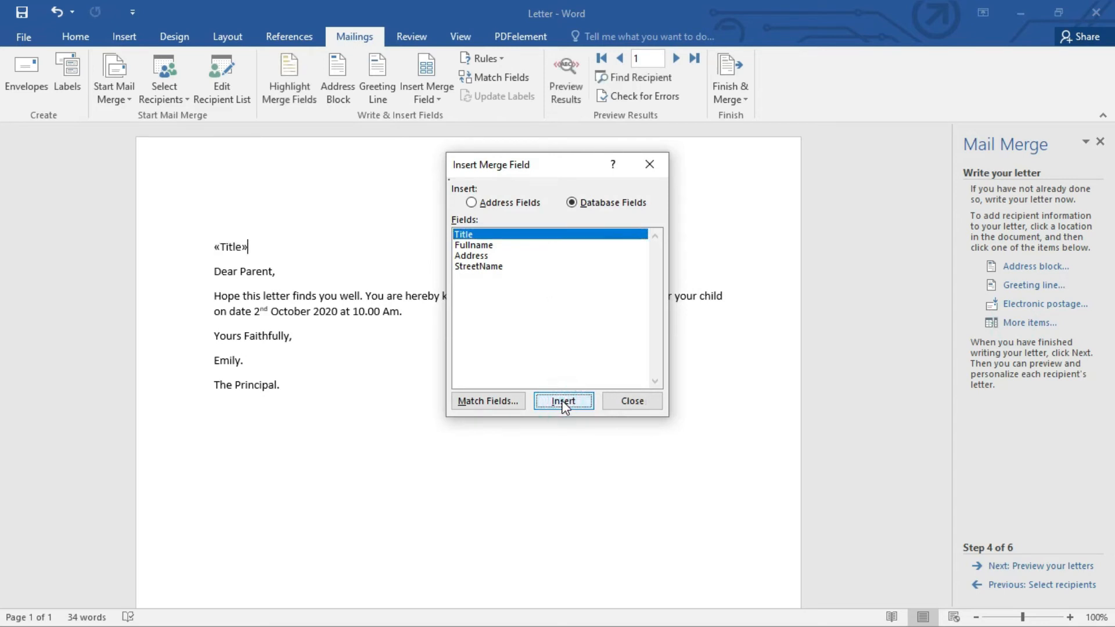
left_click(490, 247)
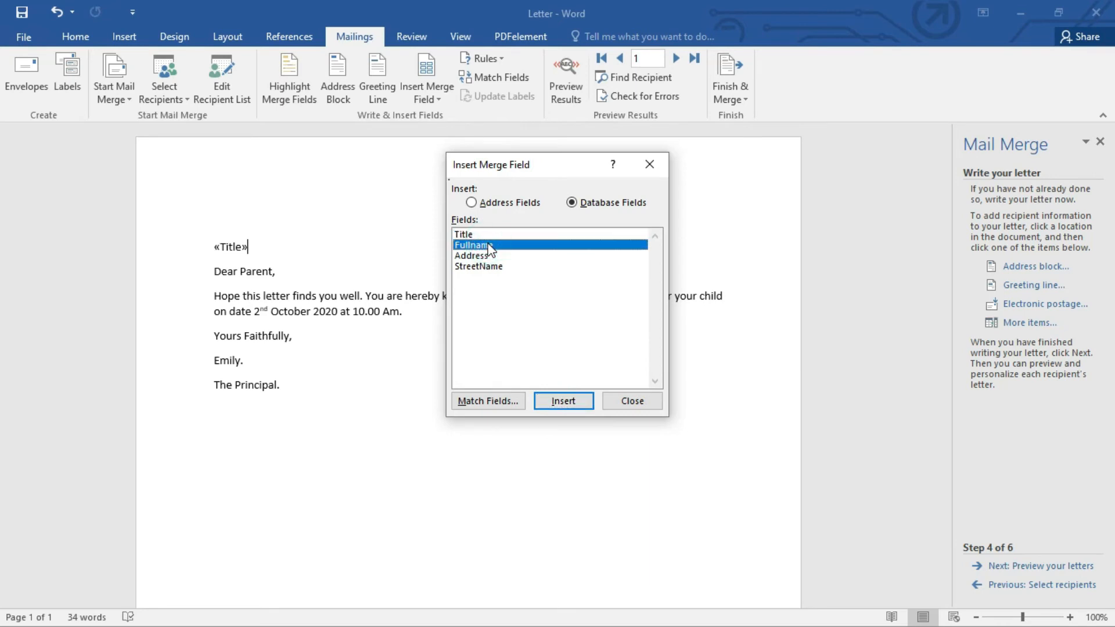
double_click(490, 249)
double_click(483, 257)
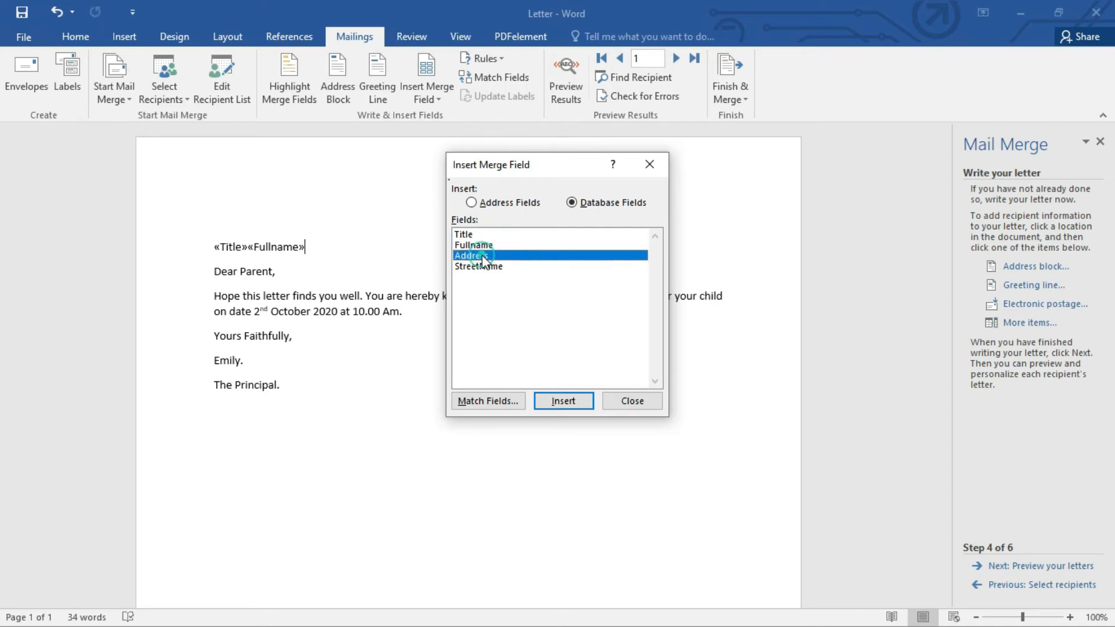
double_click(480, 268)
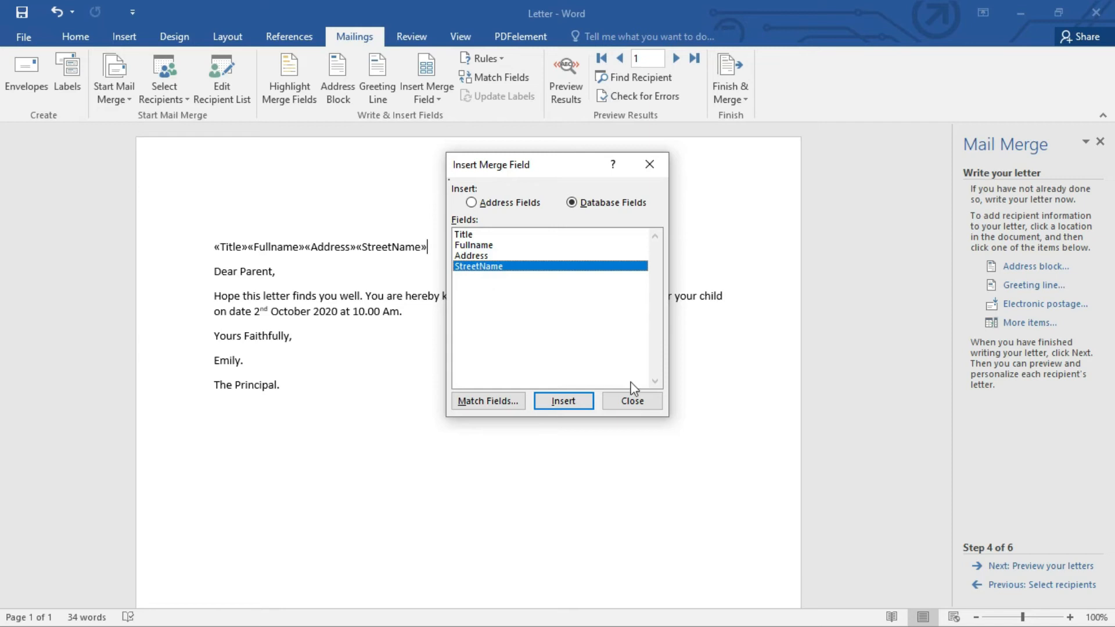
left_click(630, 400)
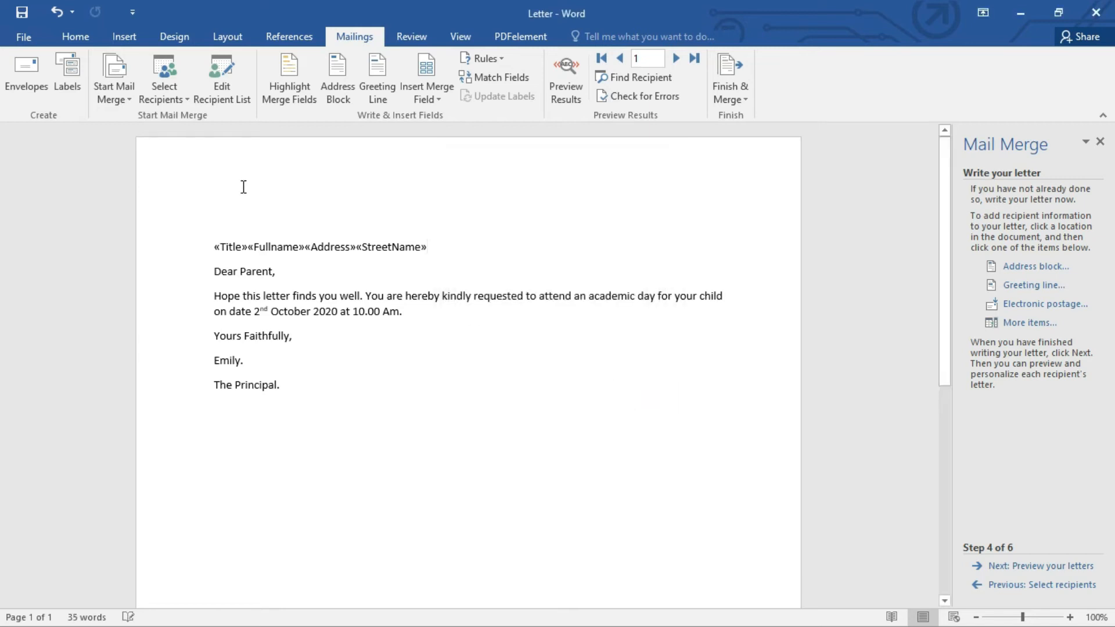
Step: Separate Title and Fullname with a space, move Address to a new line, and put a comma and space before StreetName
left_click(247, 246)
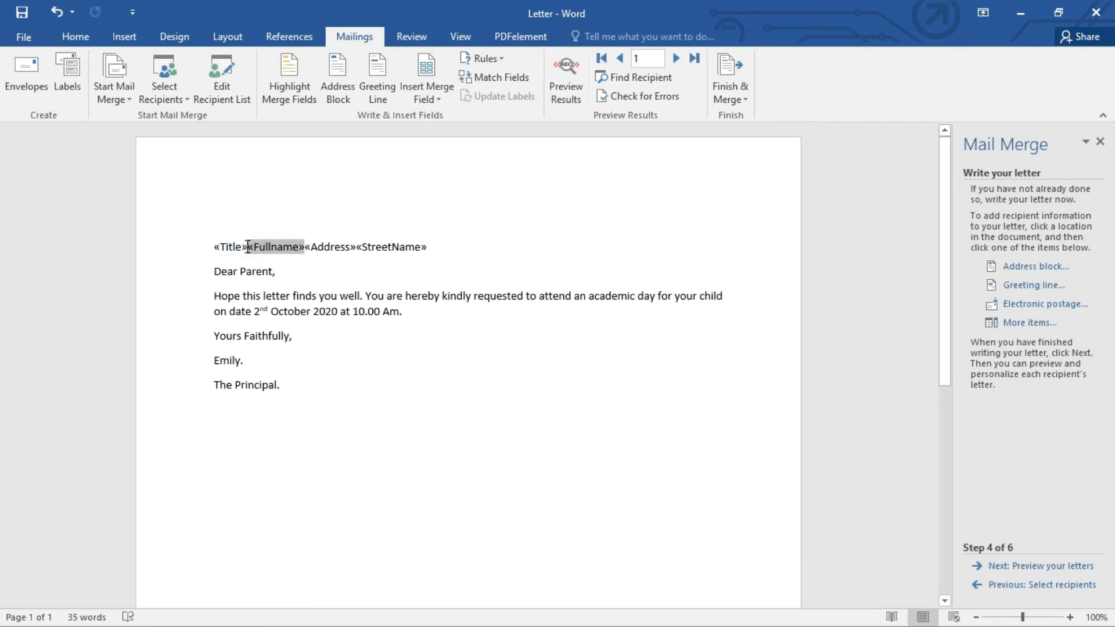
left_click(307, 247)
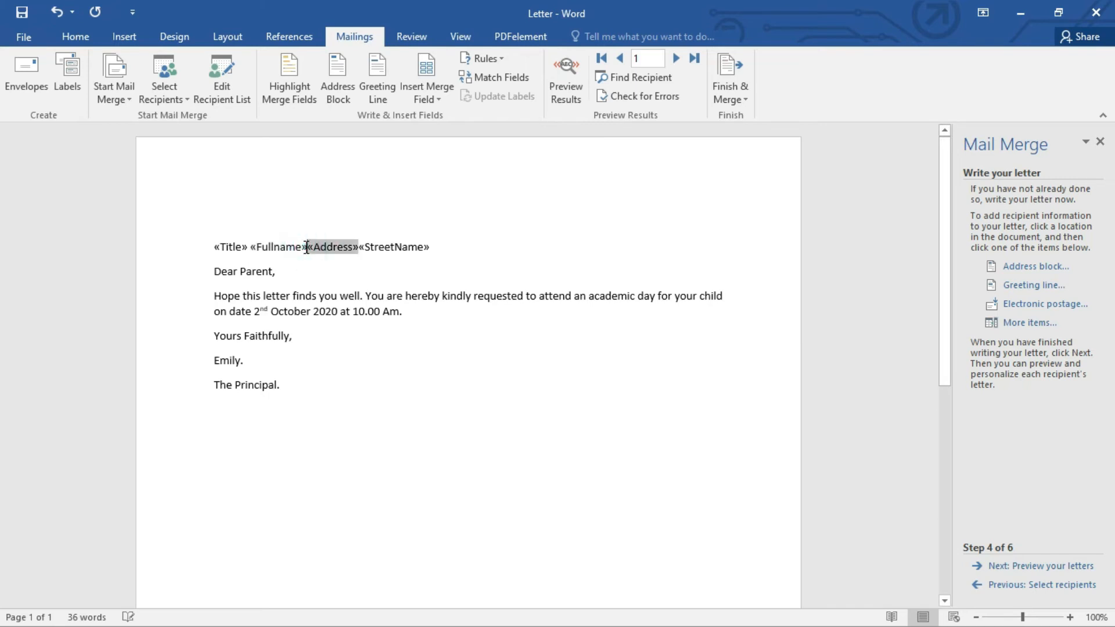
key("Return")
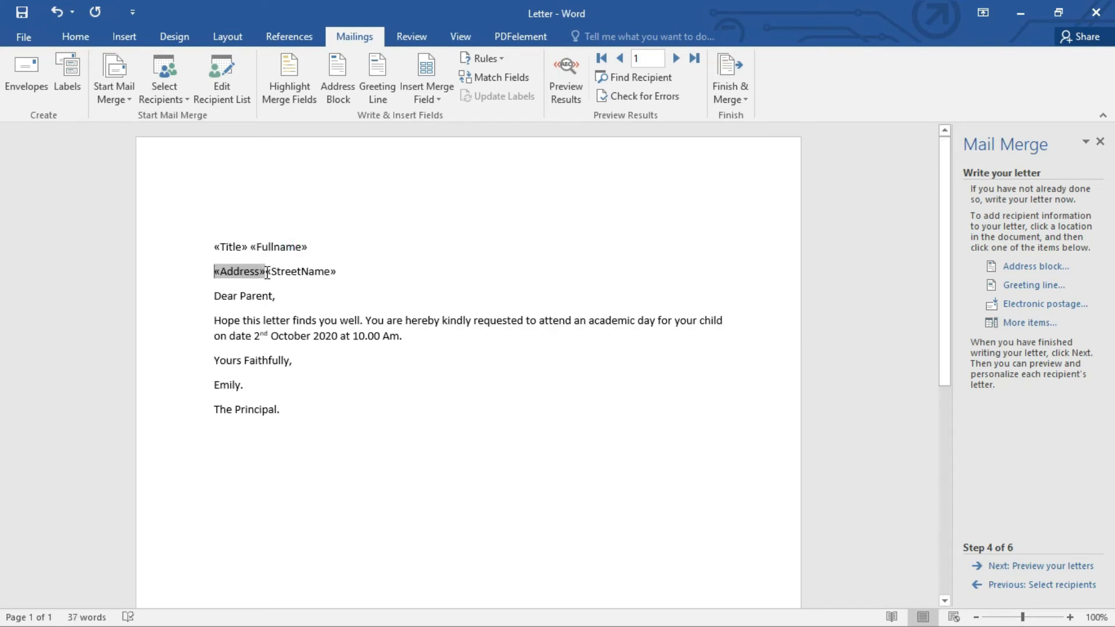
left_click(267, 272)
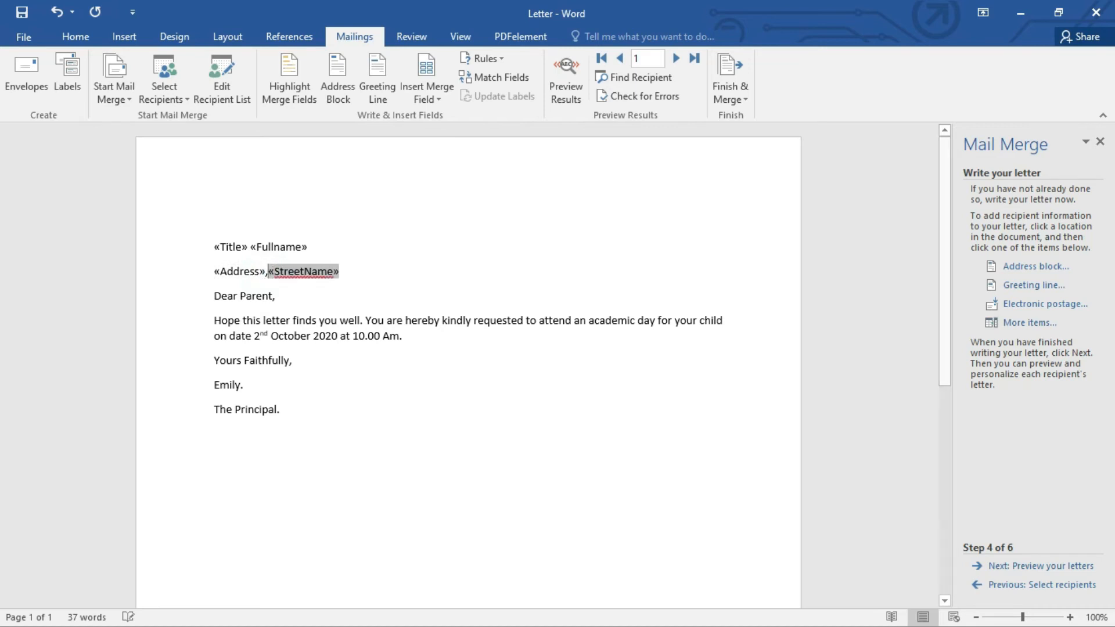
type(",")
left_click(357, 274)
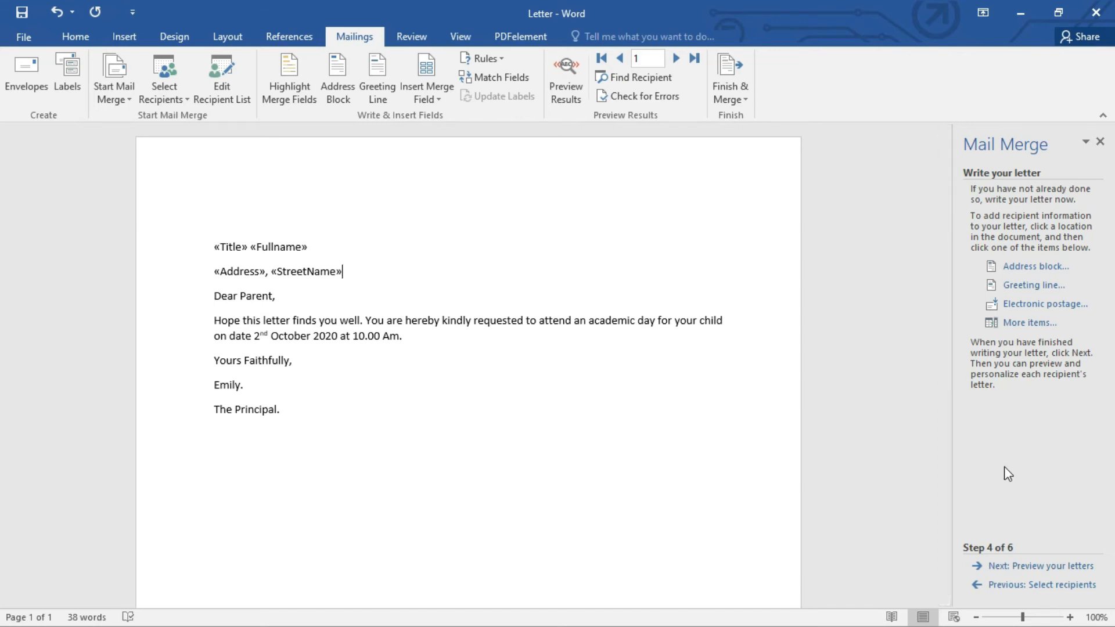
Step: Preview the merged letters one by one from recipient 1 through recipient 10
left_click(998, 571)
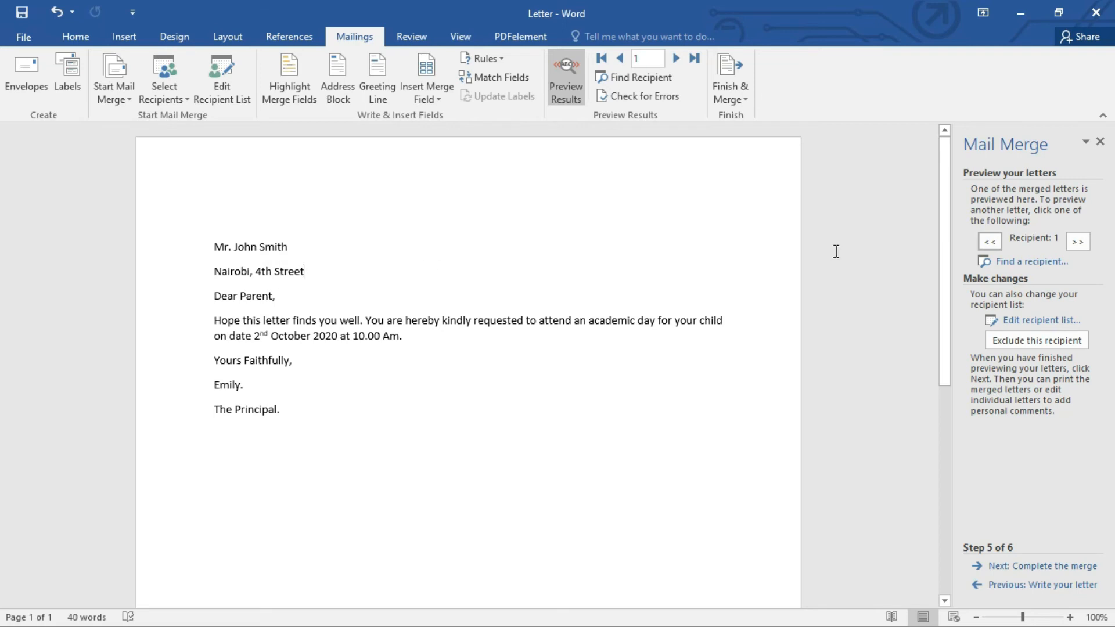
left_click(1071, 243)
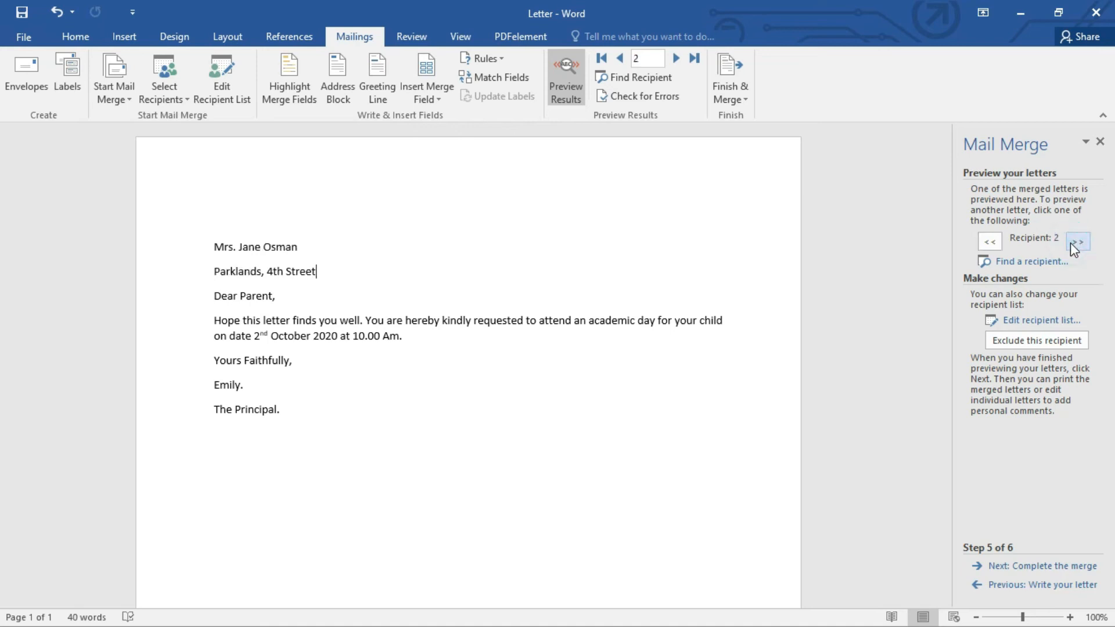
left_click(1071, 242)
left_click(1071, 243)
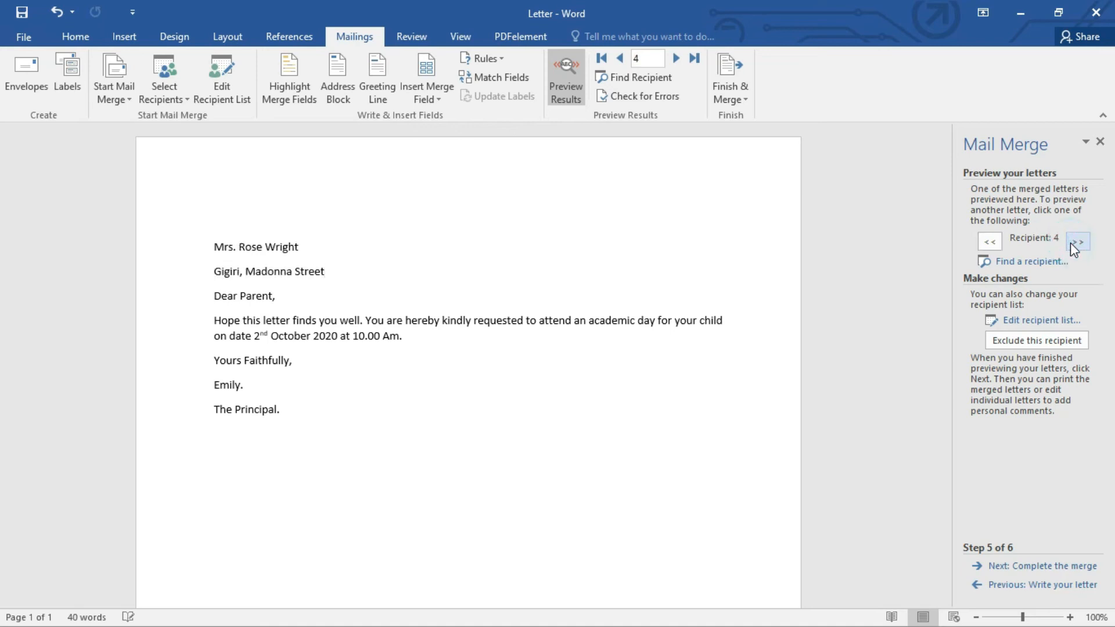
left_click(1071, 243)
left_click(1071, 243)
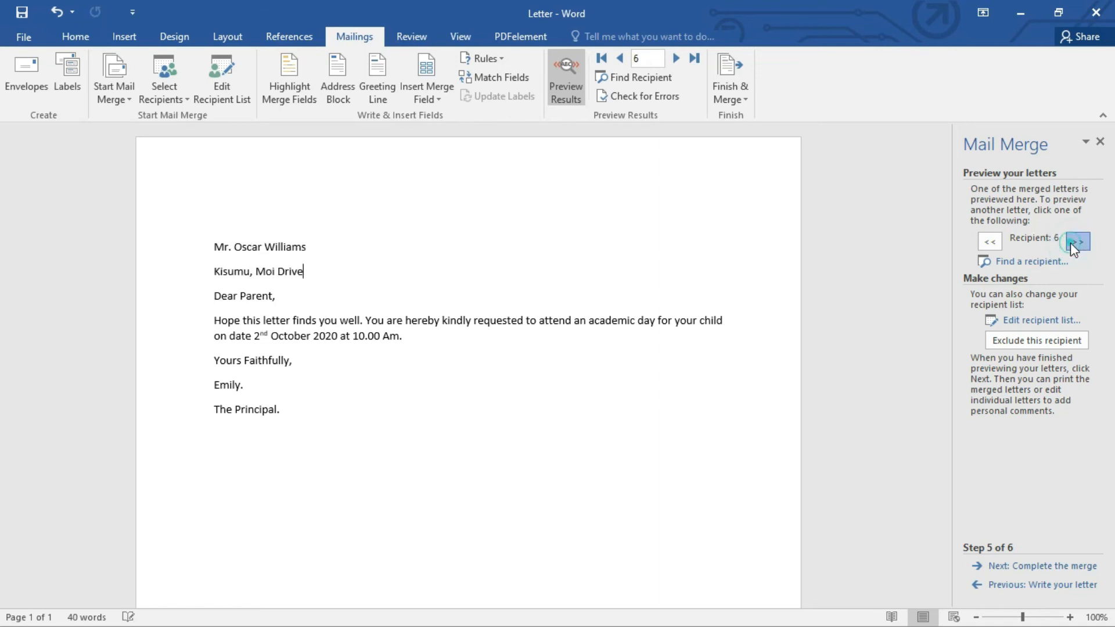
left_click(1072, 243)
left_click(1071, 243)
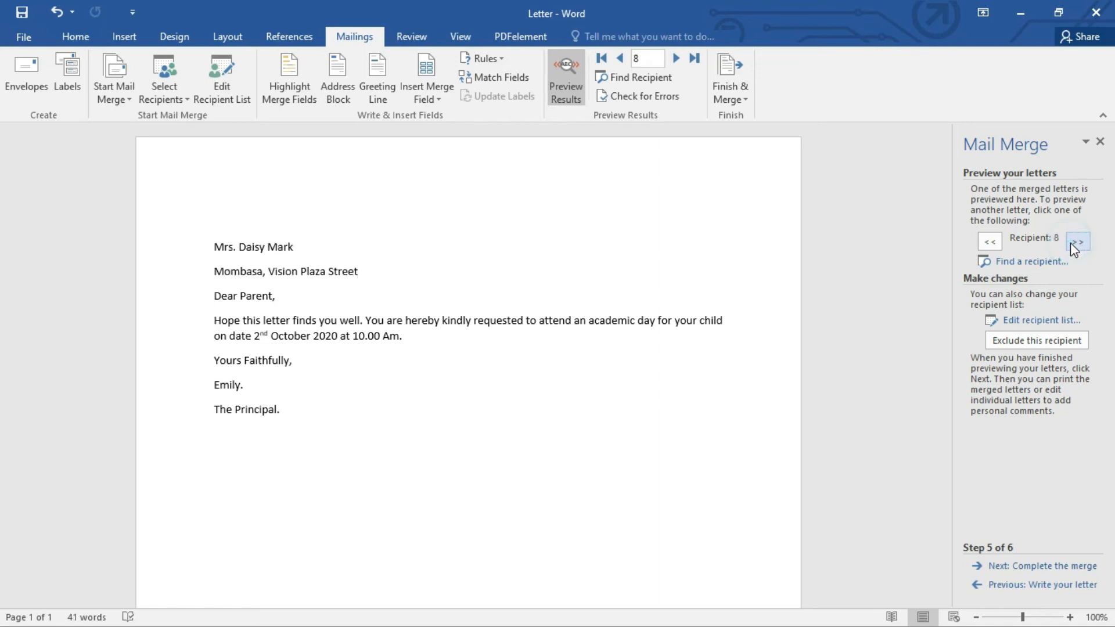
left_click(1071, 243)
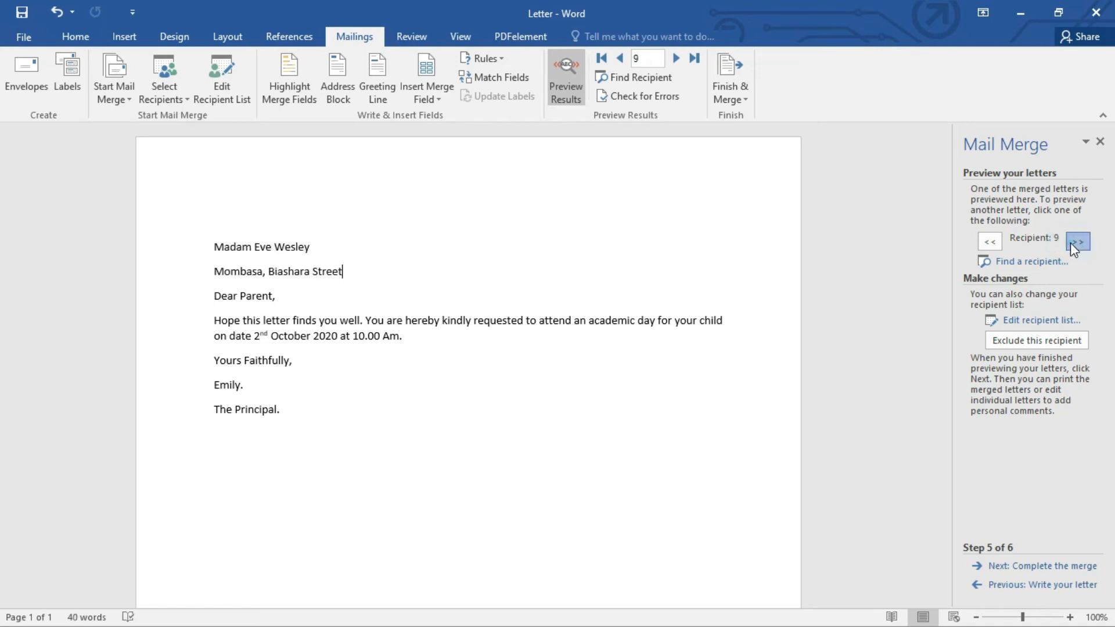
left_click(1071, 243)
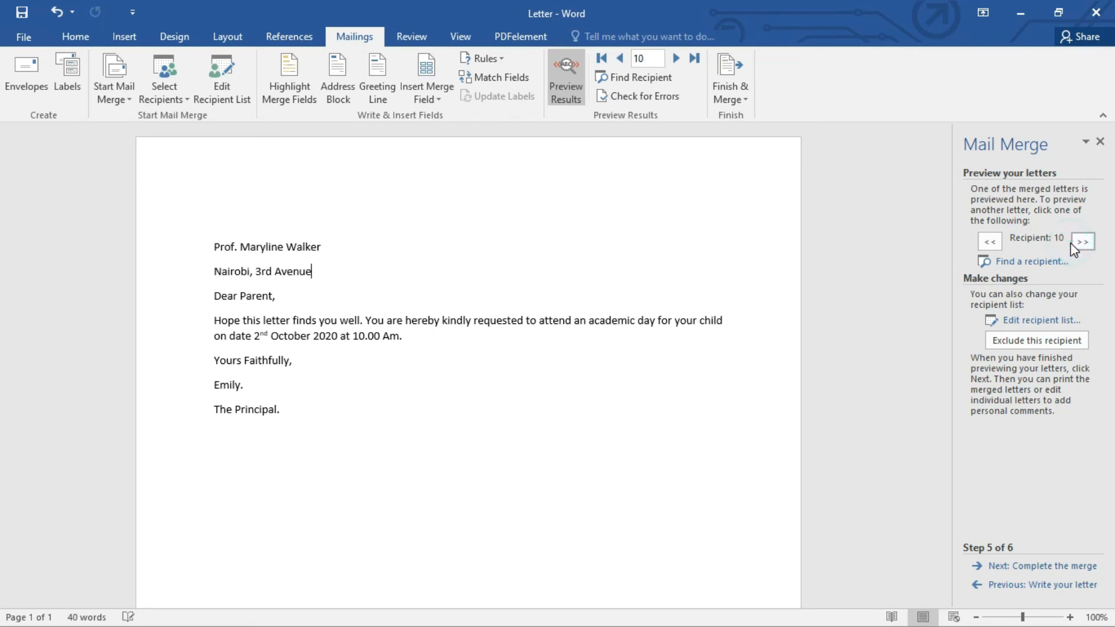
Step: Step the merged letter preview back from recipient 10 to recipient 5
left_click(620, 59)
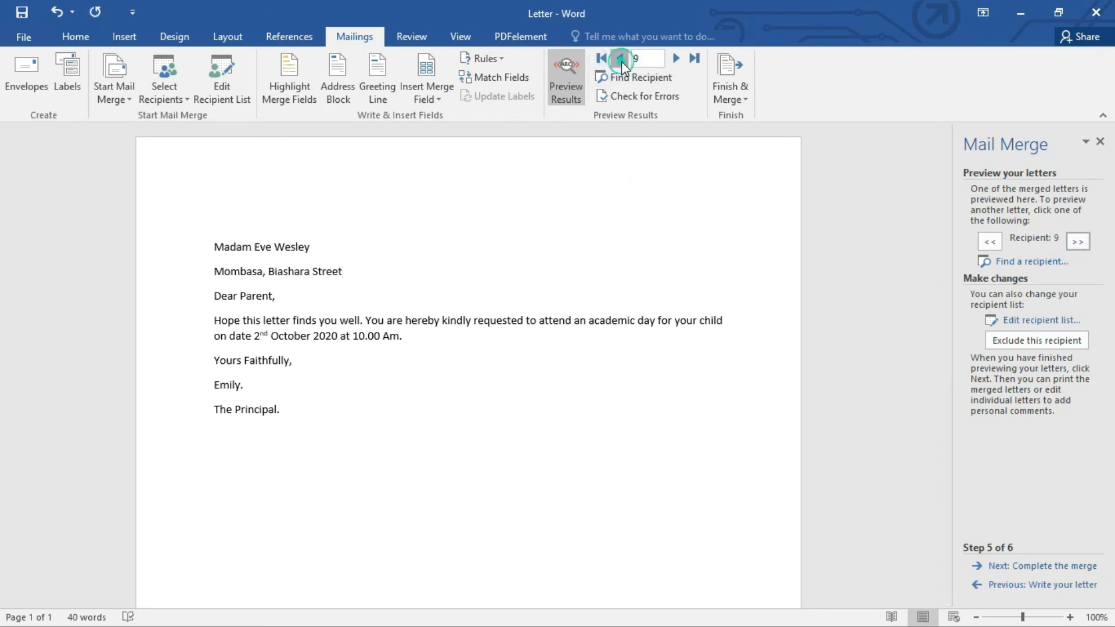
left_click(620, 59)
left_click(621, 59)
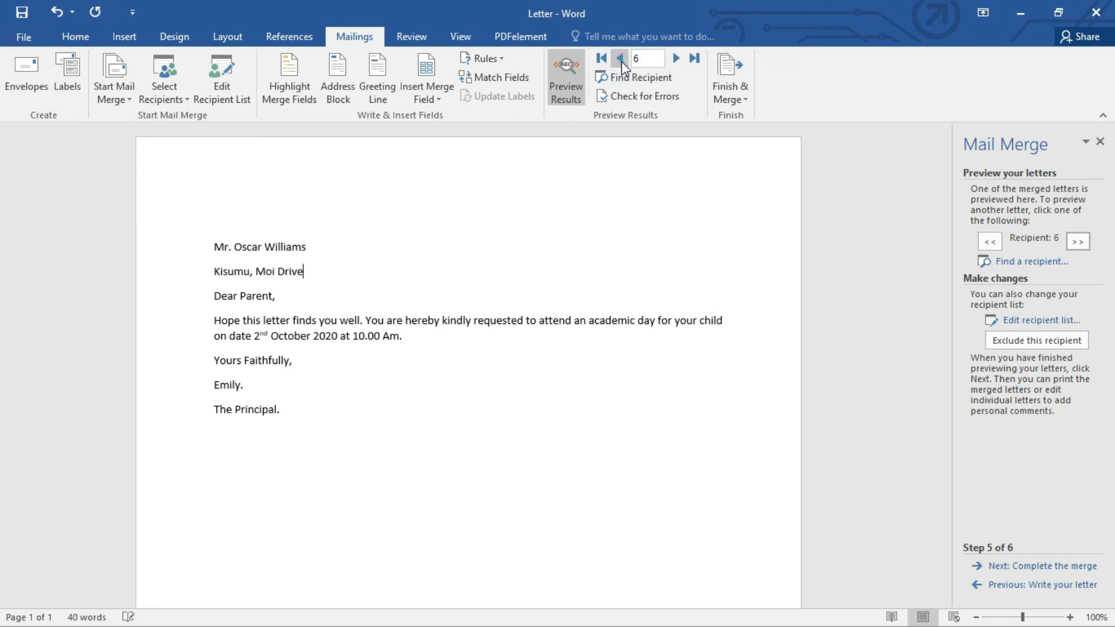
left_click(620, 59)
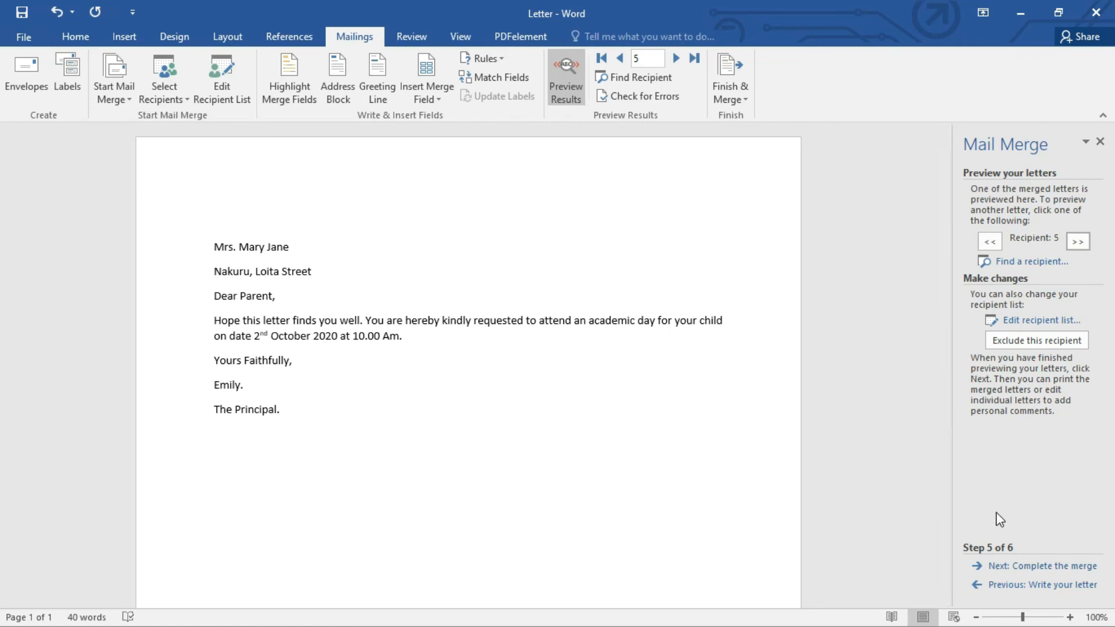
Step: Advance to the final mail merge stage and merge all records into a new document of individual letters
left_click(1037, 568)
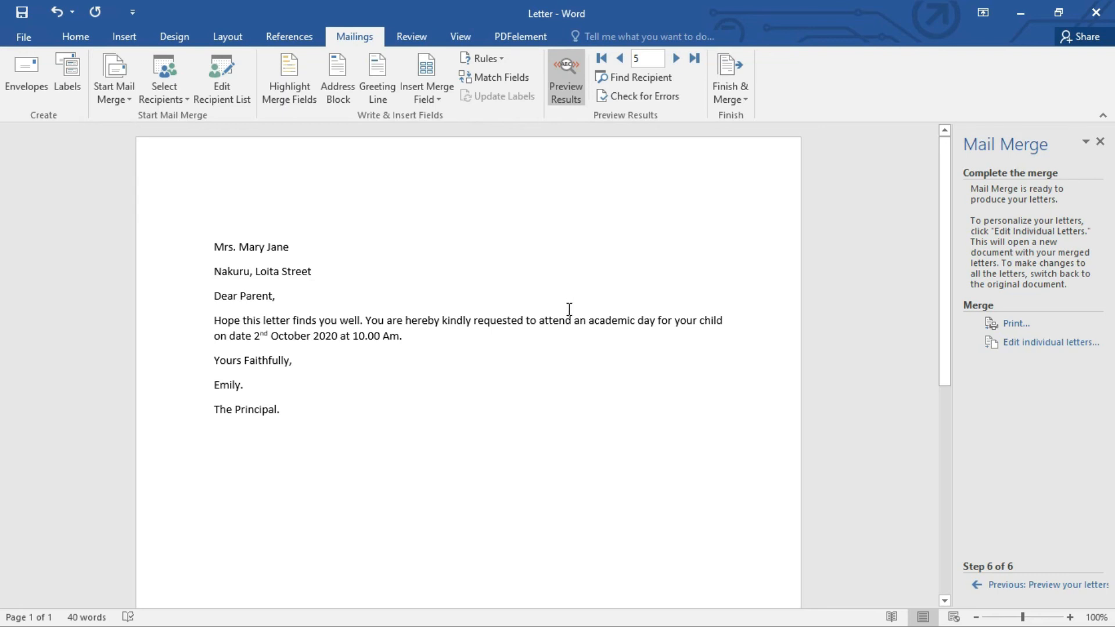
scroll(570, 309, "down", 5)
scroll(569, 309, "down", 2)
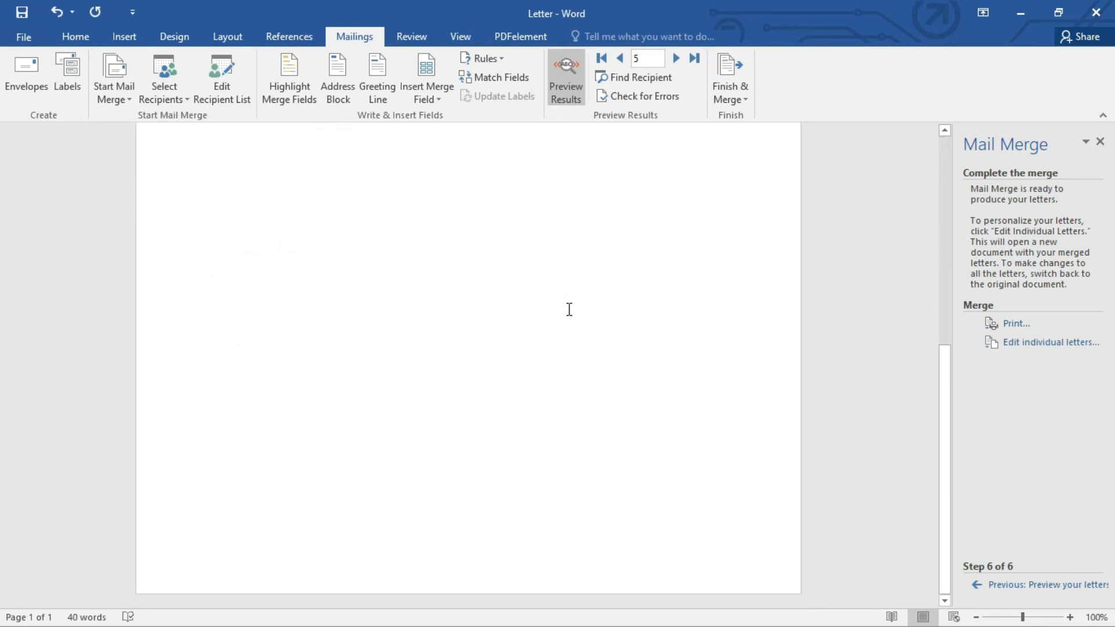
scroll(570, 310, "up", 7)
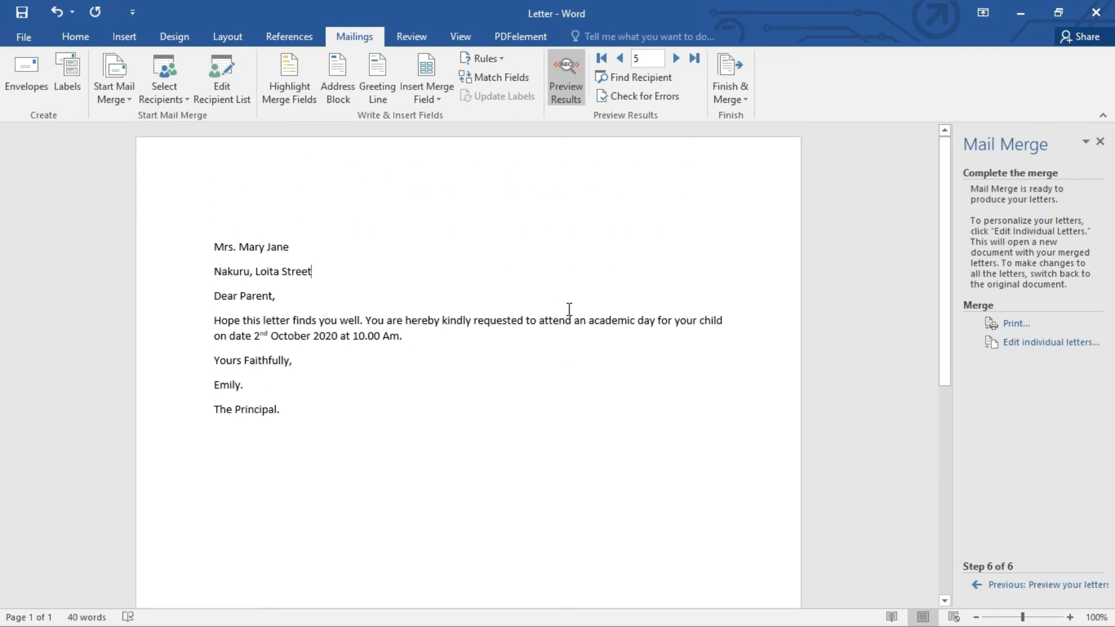
scroll(570, 310, "down", 6)
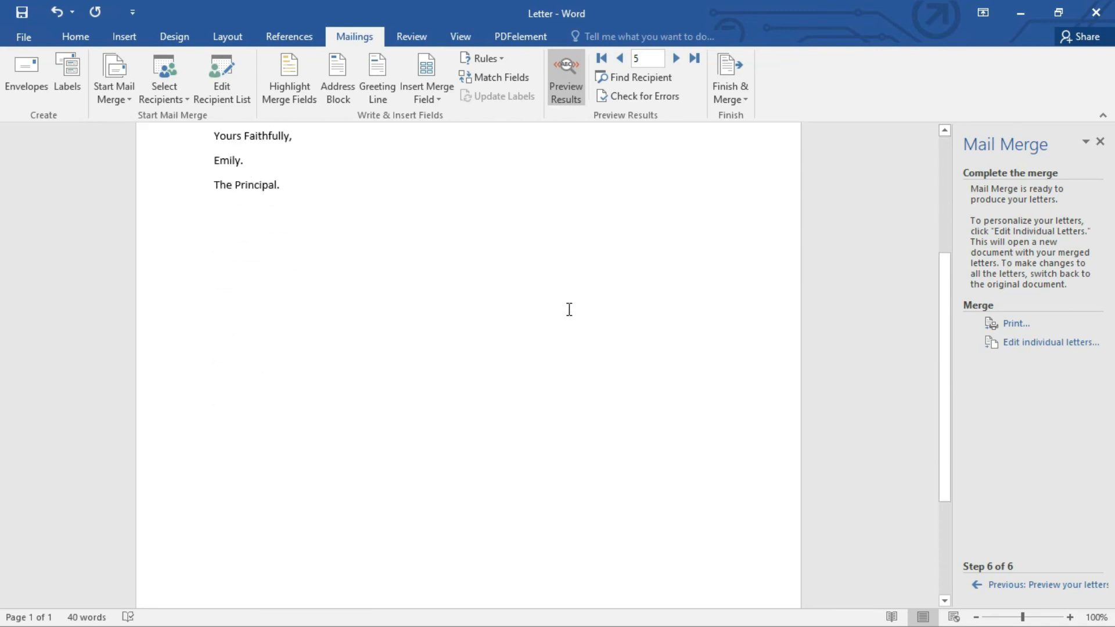
scroll(569, 310, "up", 6)
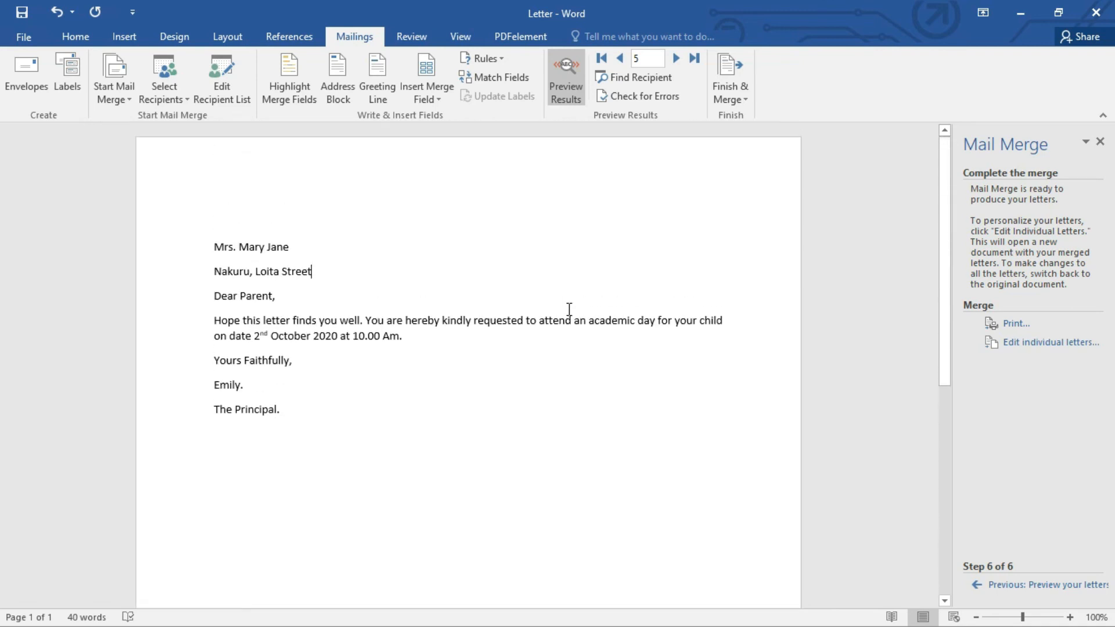
scroll(570, 310, "down", 6)
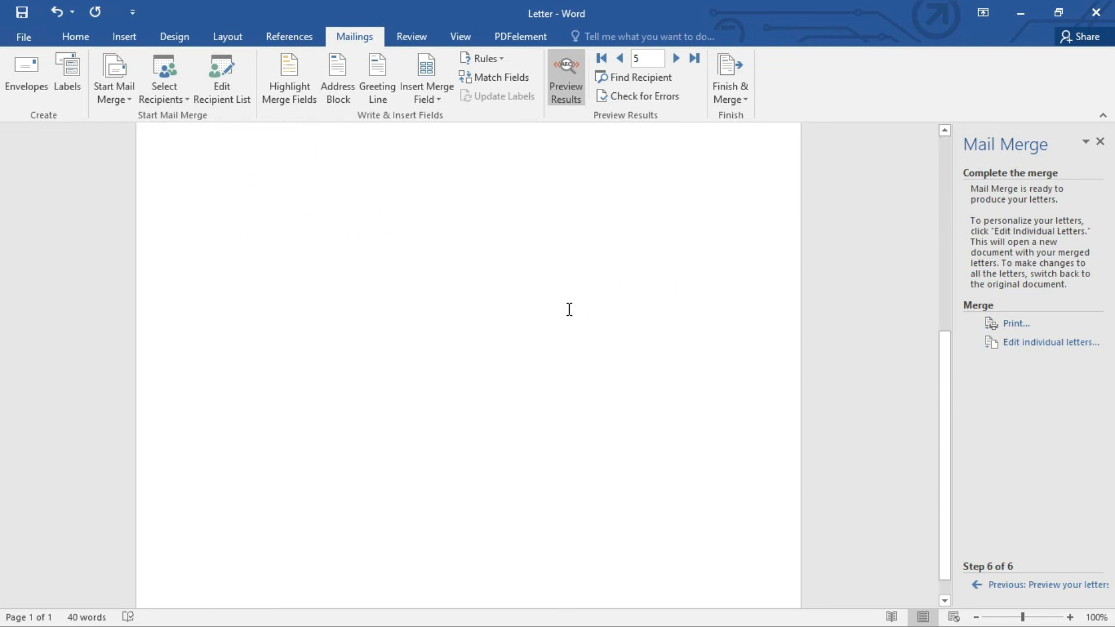
scroll(569, 310, "up", 6)
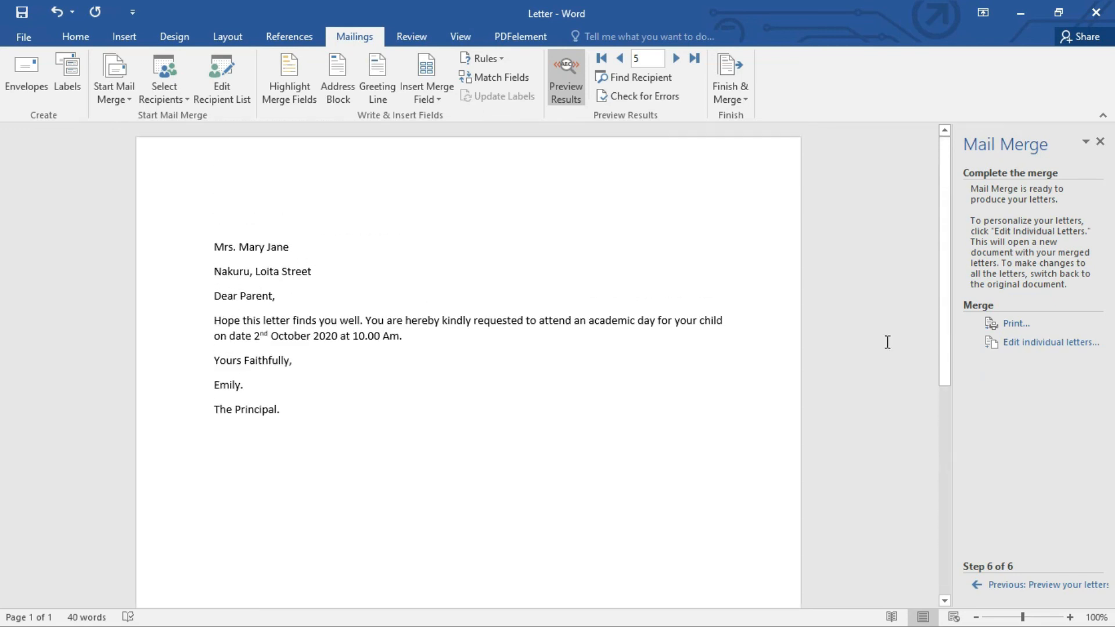
left_click(1033, 347)
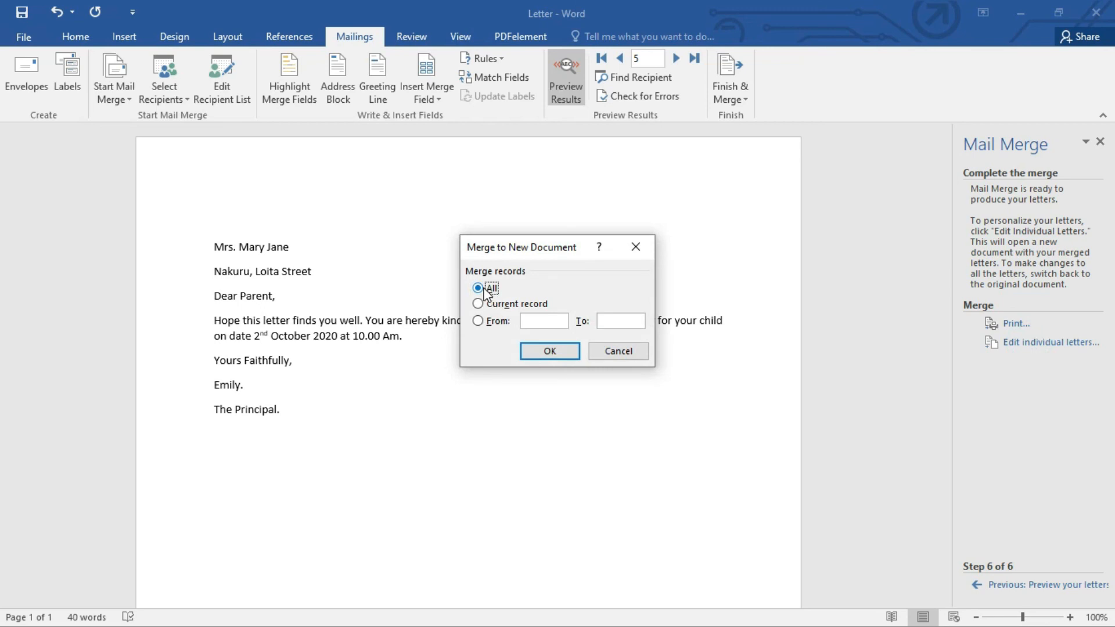
left_click(555, 352)
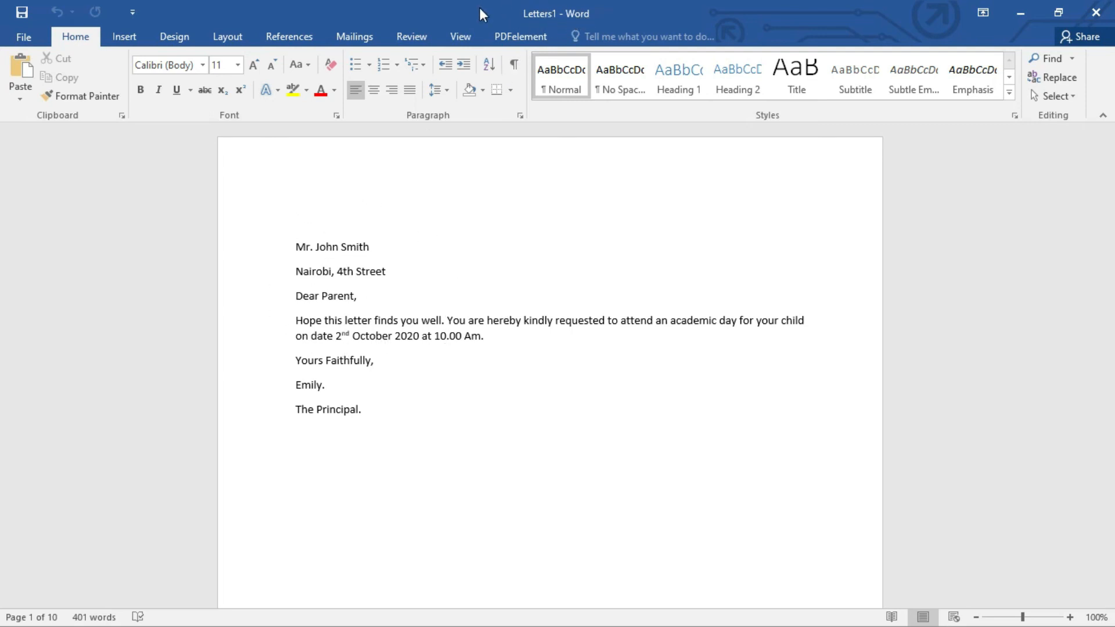
Step: Examine the recipient names, addresses and letter text page by page in the merged letters document
scroll(380, 294, "down", 3)
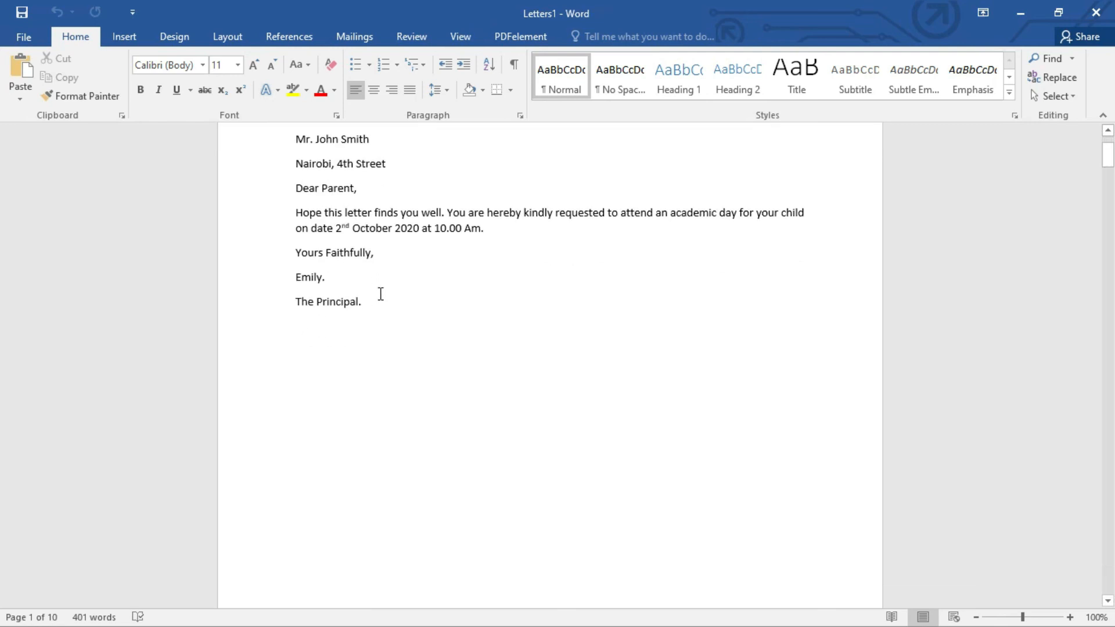
scroll(380, 295, "up", 2)
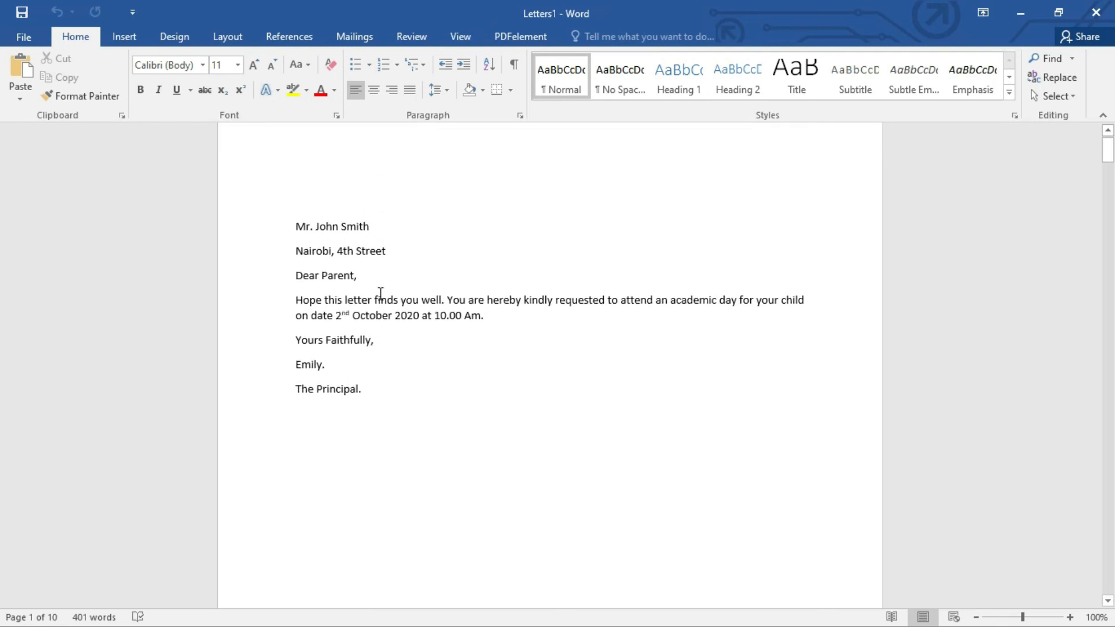
scroll(381, 294, "down", 13)
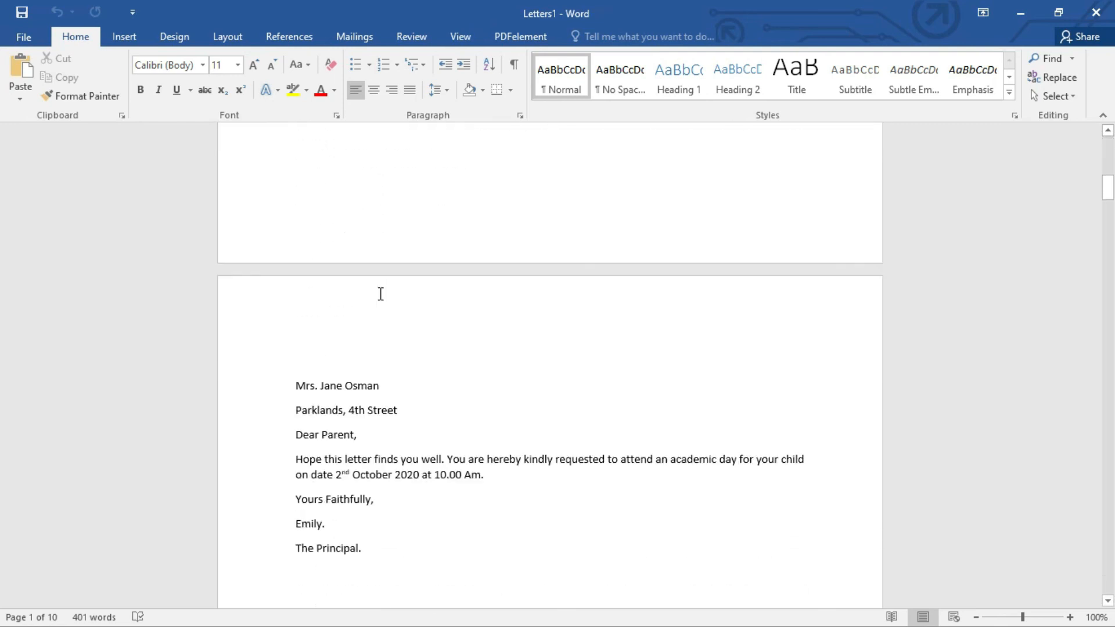
scroll(380, 295, "down", 7)
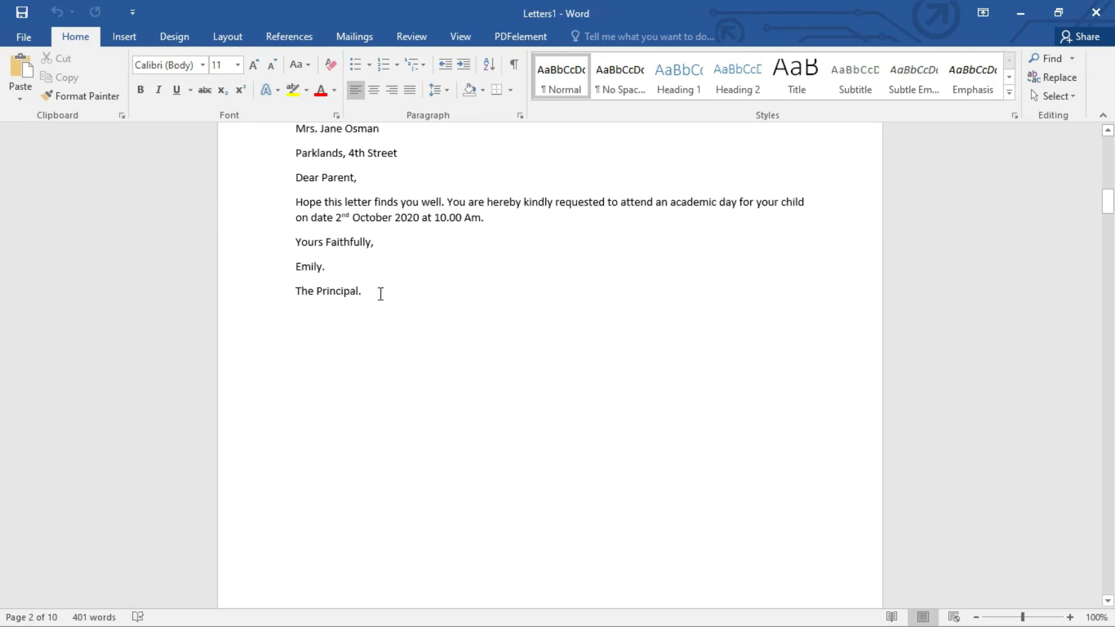
scroll(380, 294, "down", 14)
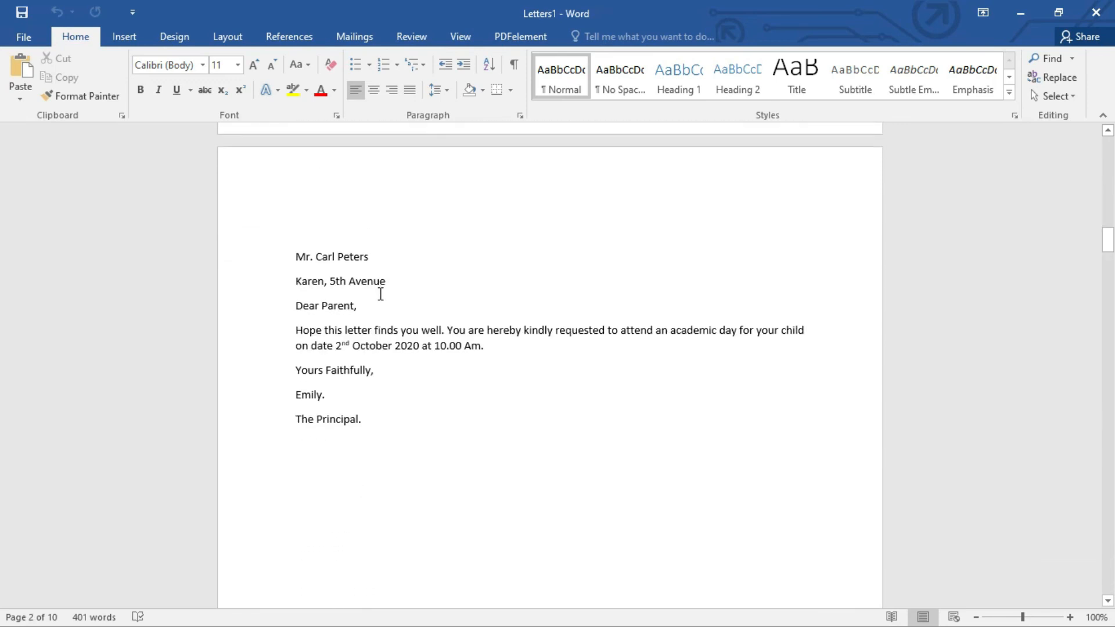
scroll(381, 294, "down", 15)
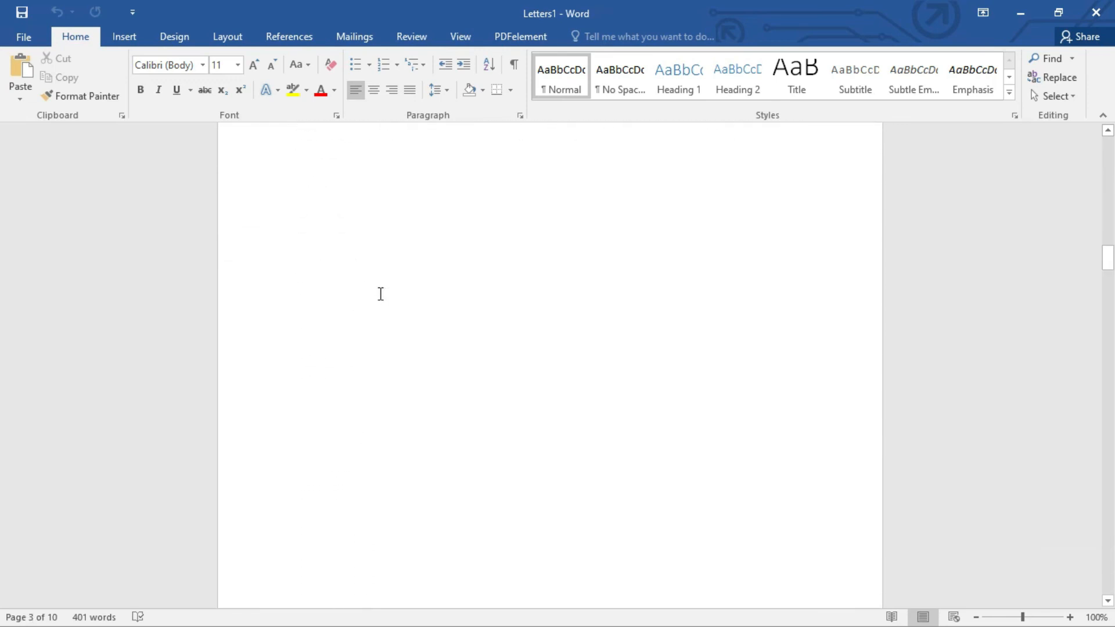
scroll(380, 294, "down", 13)
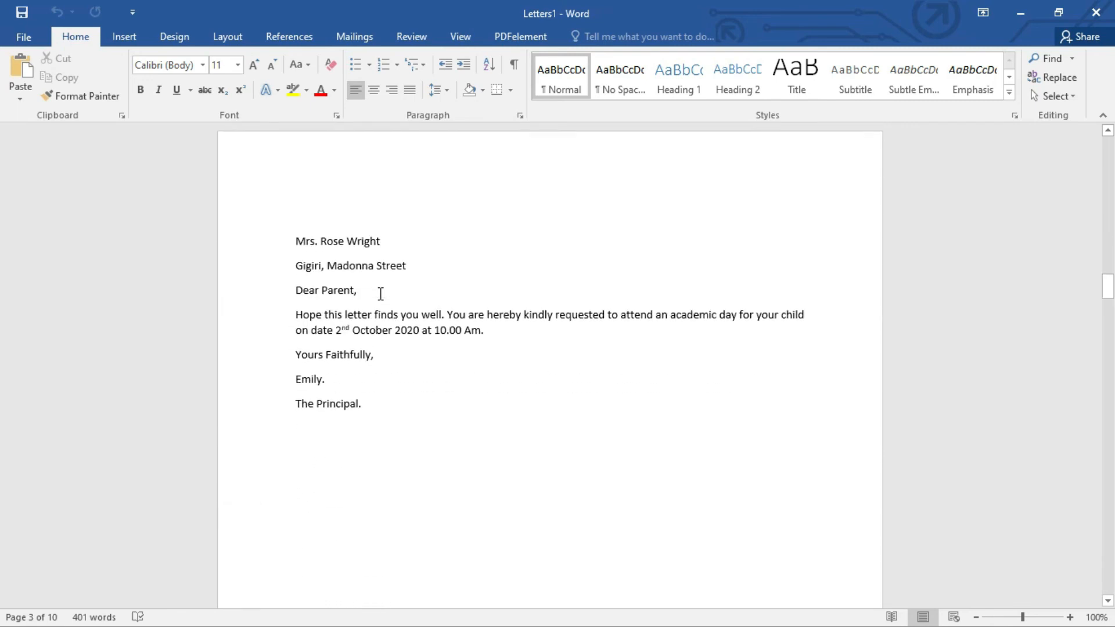
scroll(380, 295, "down", 8)
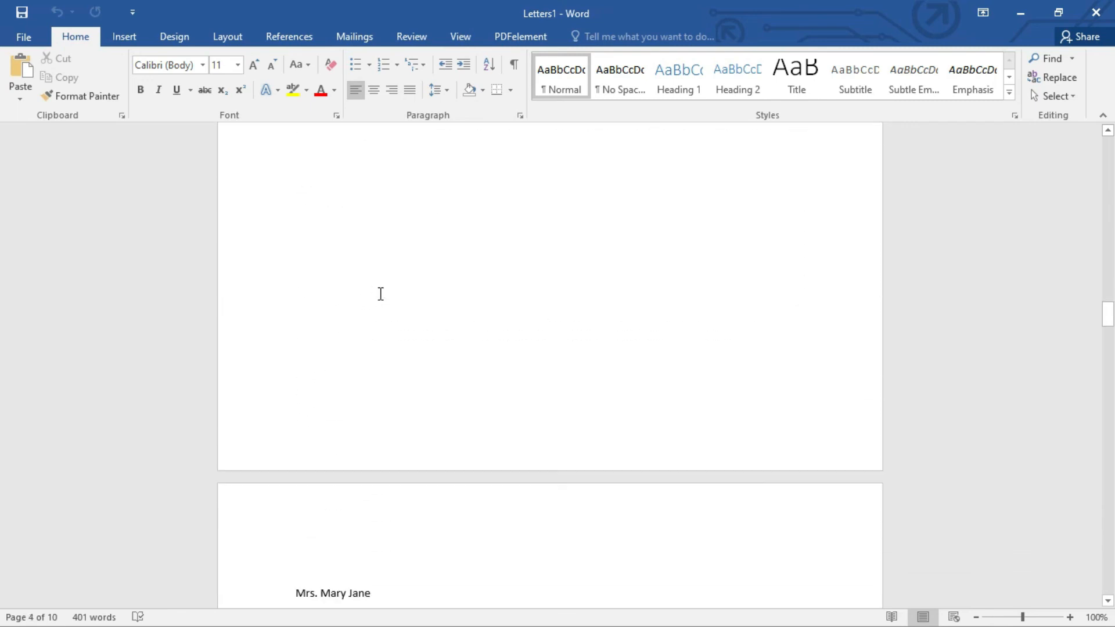
scroll(381, 294, "down", 16)
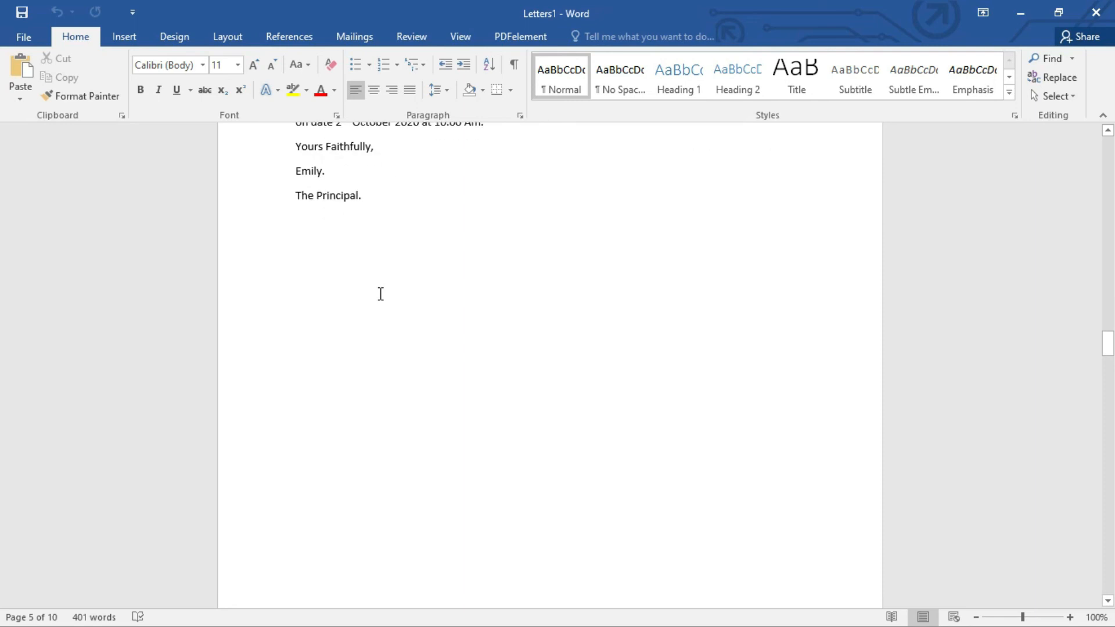
scroll(381, 295, "down", 12)
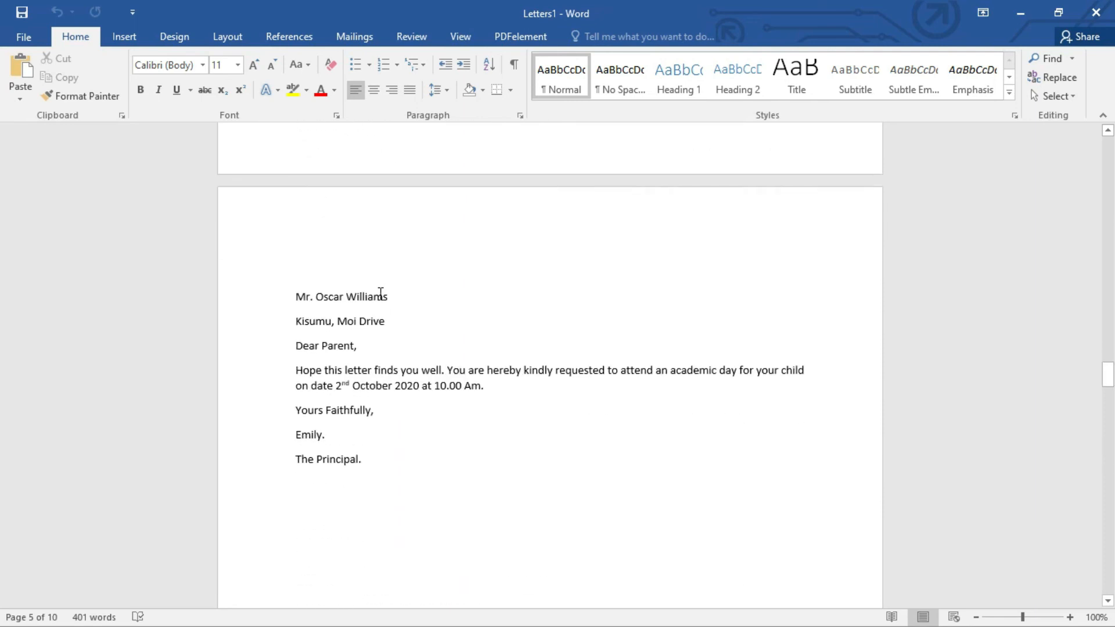
scroll(381, 295, "down", 12)
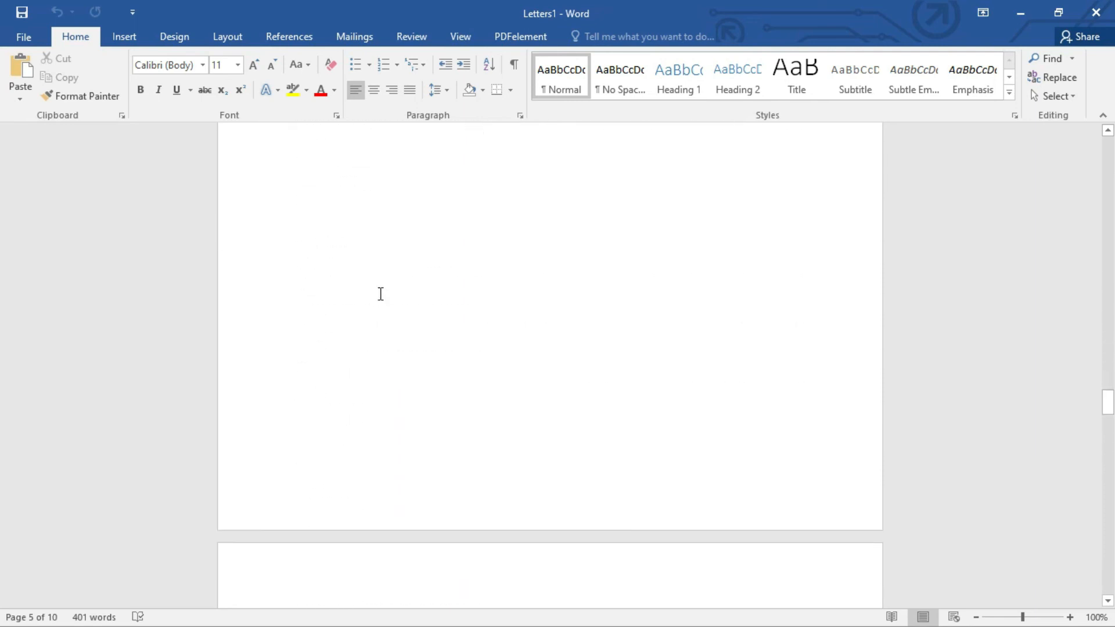
scroll(381, 295, "down", 10)
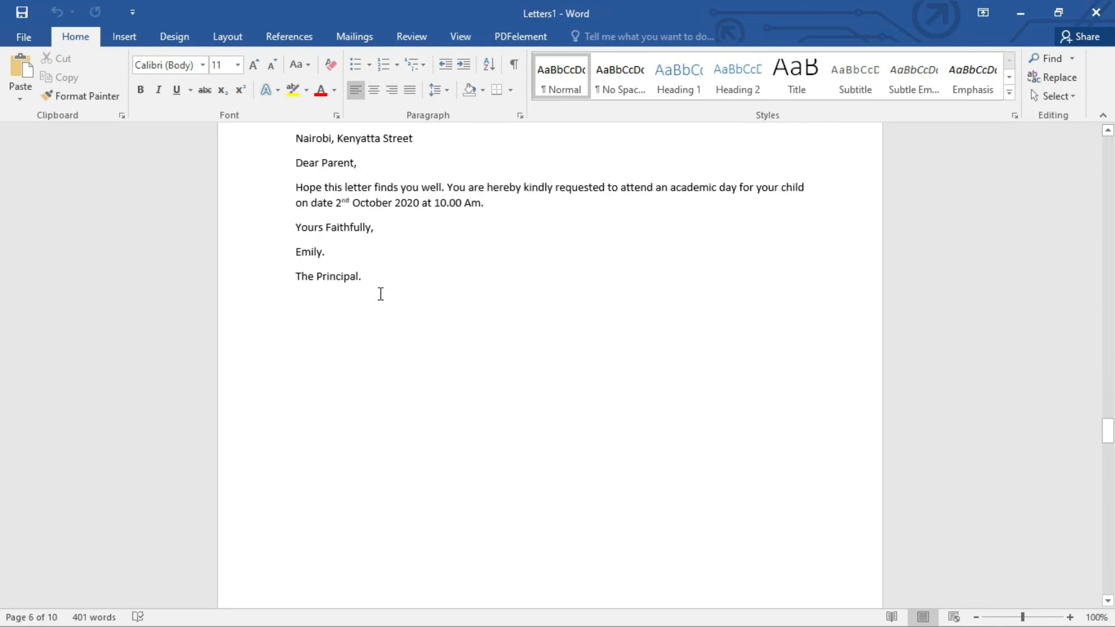
scroll(381, 295, "down", 10)
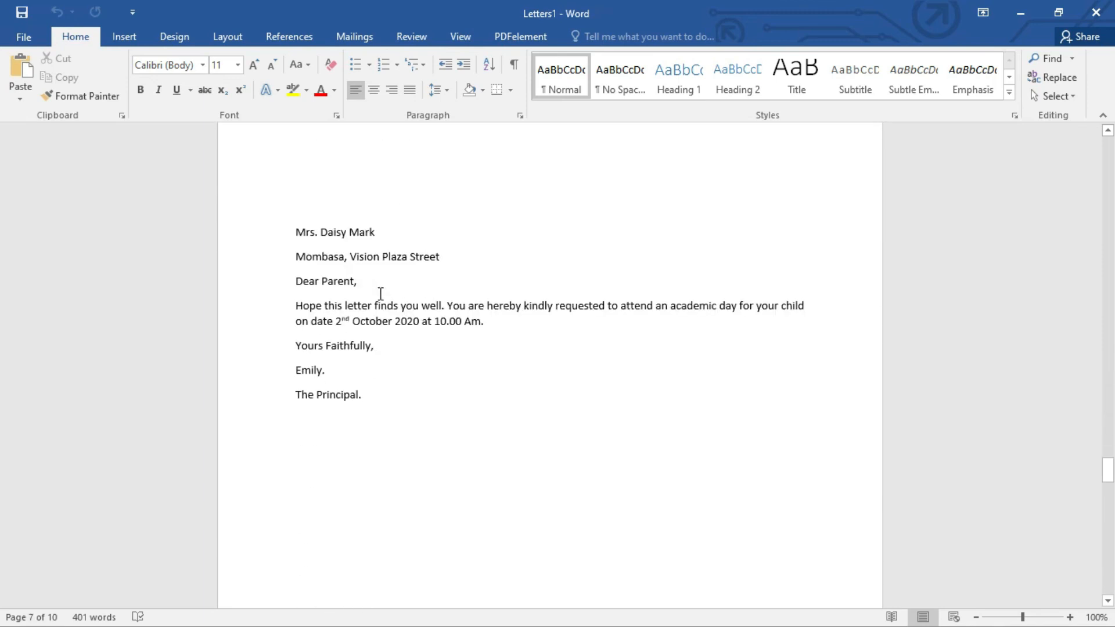
scroll(381, 294, "down", 6)
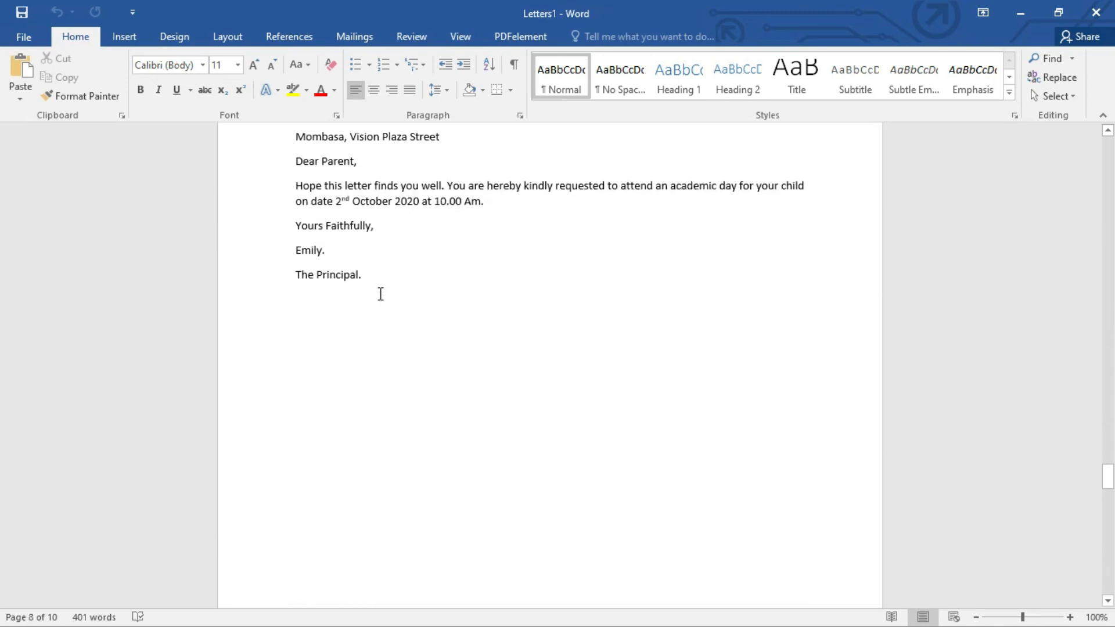
scroll(381, 295, "down", 8)
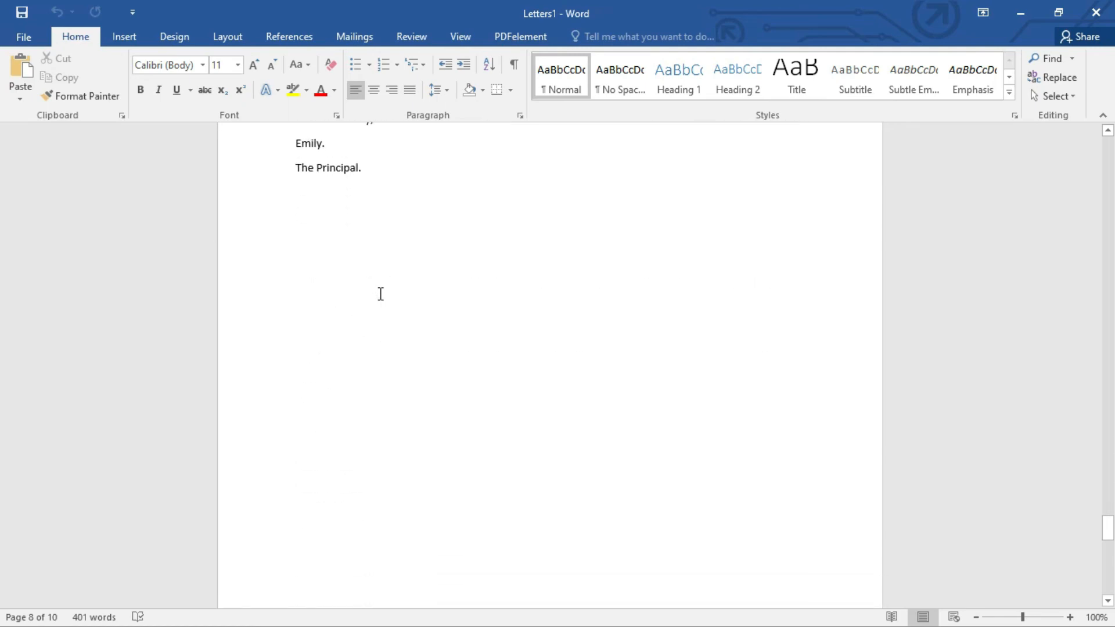